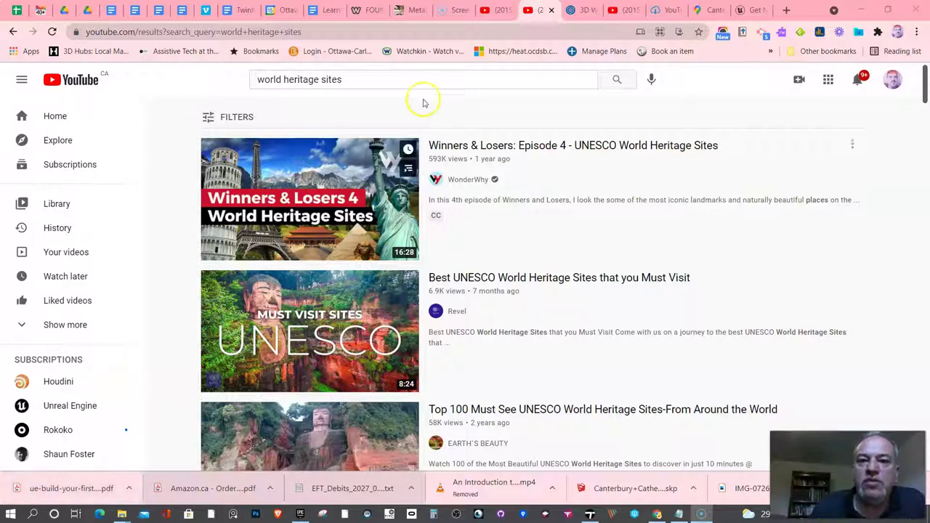
Search 3D Warehouse for "heritage sites" and browse the matching models
left_click(572, 16)
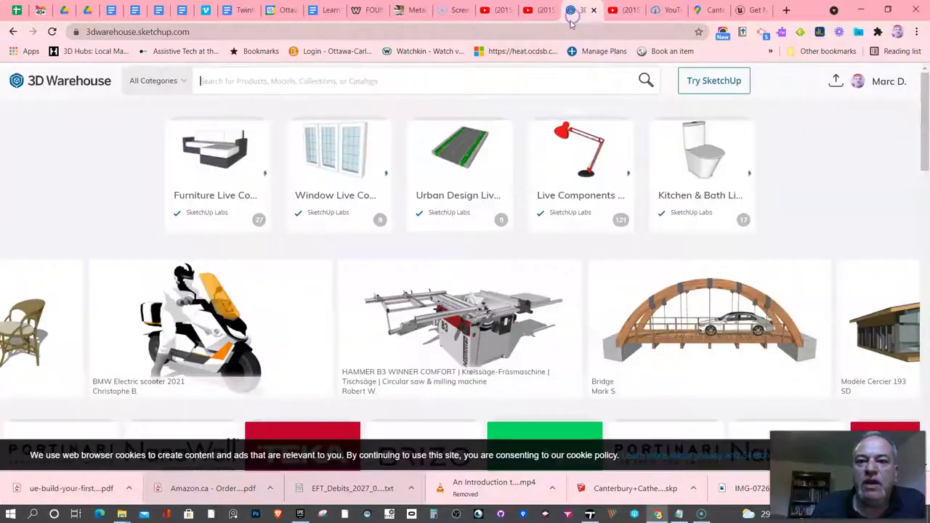
left_click(283, 85)
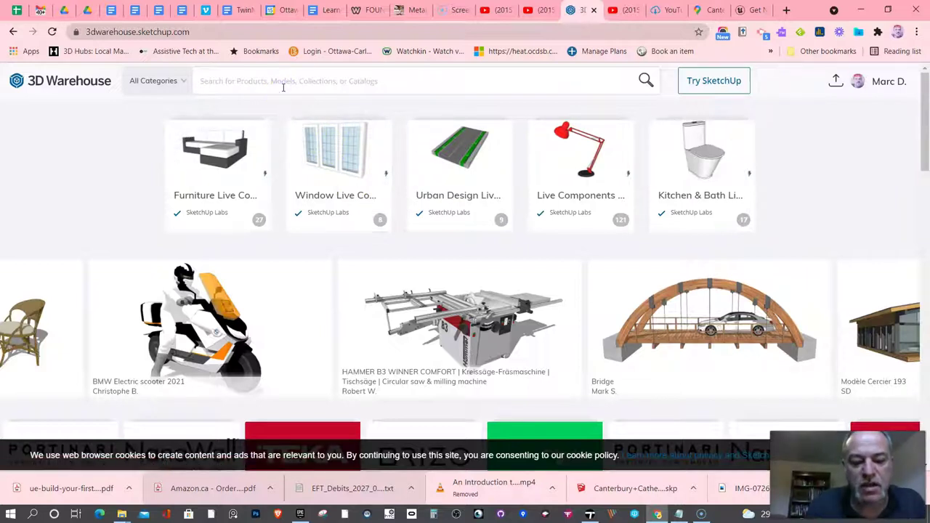
type("herit")
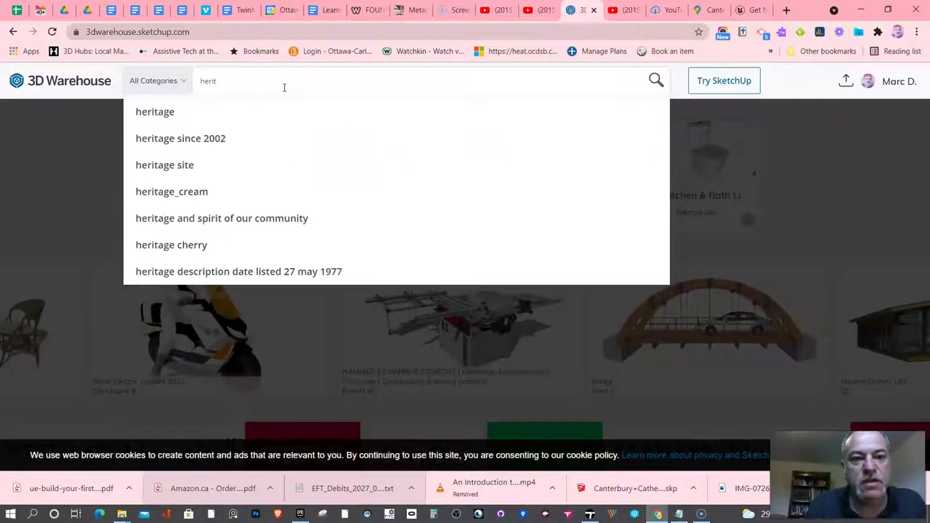
type("age sites")
key("Return")
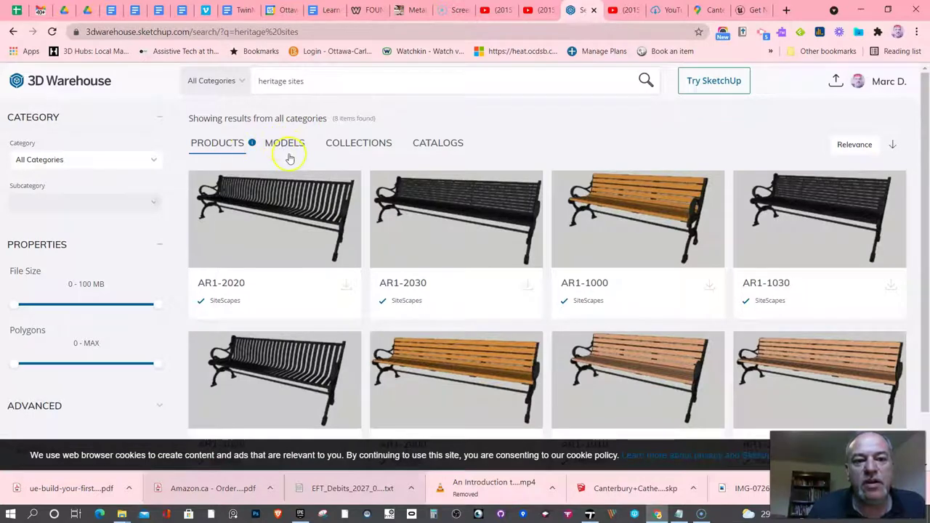
left_click(287, 149)
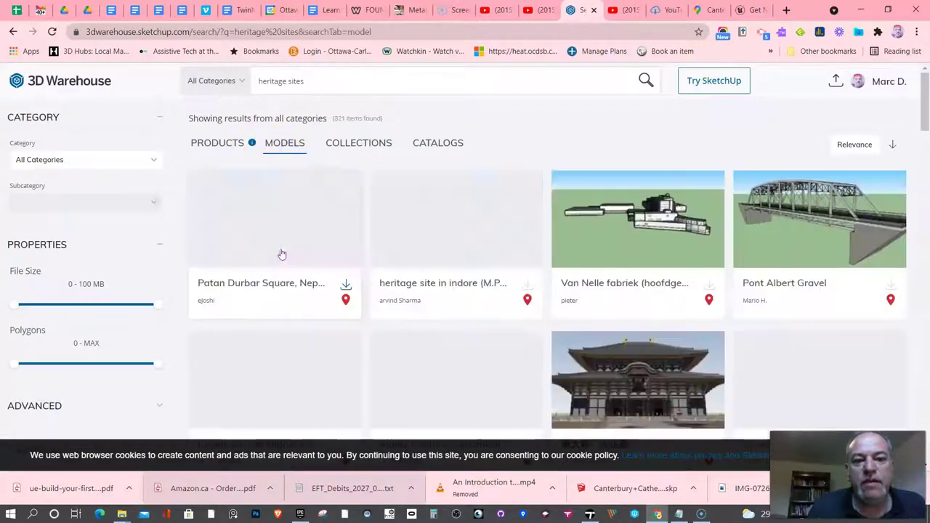
scroll(396, 270, "down", 3)
scroll(399, 272, "down", 10)
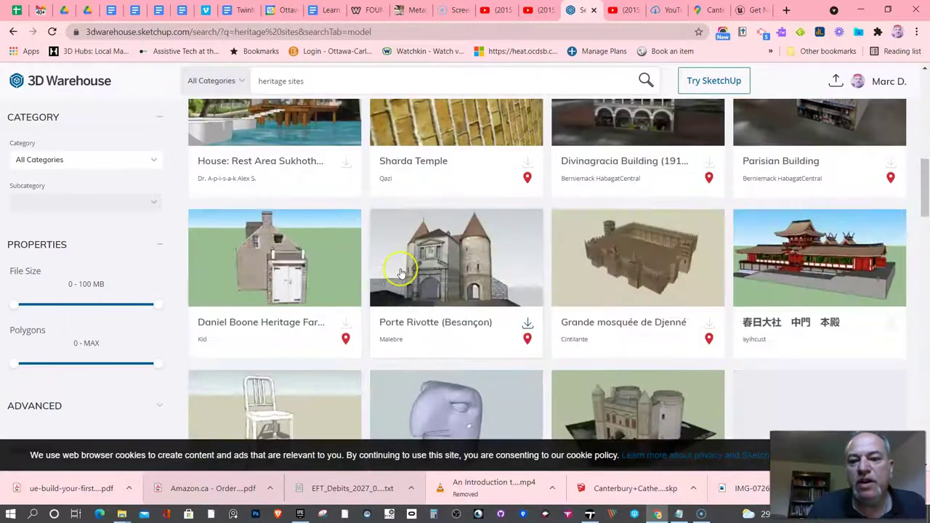
scroll(400, 273, "up", 12)
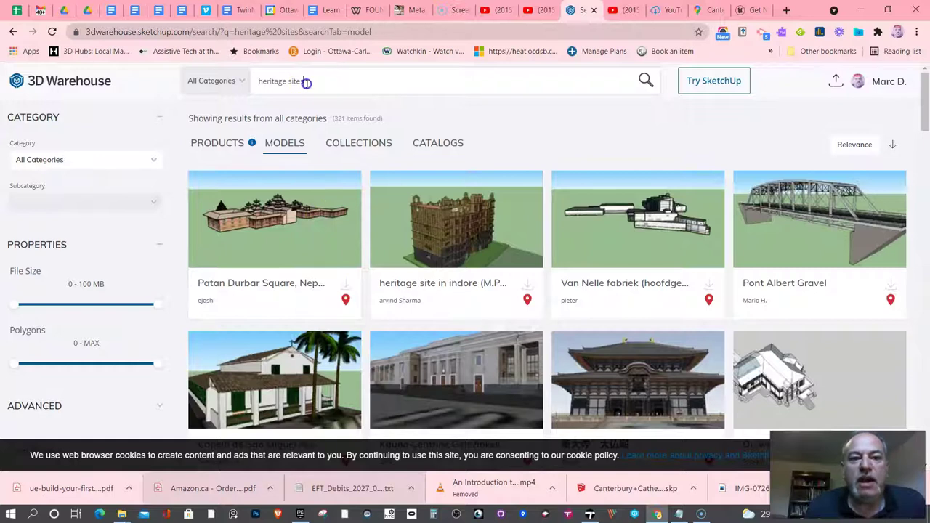
Search the 3D Warehouse models for "canterbury" instead of heritage sites
left_click_drag(303, 81, 249, 91)
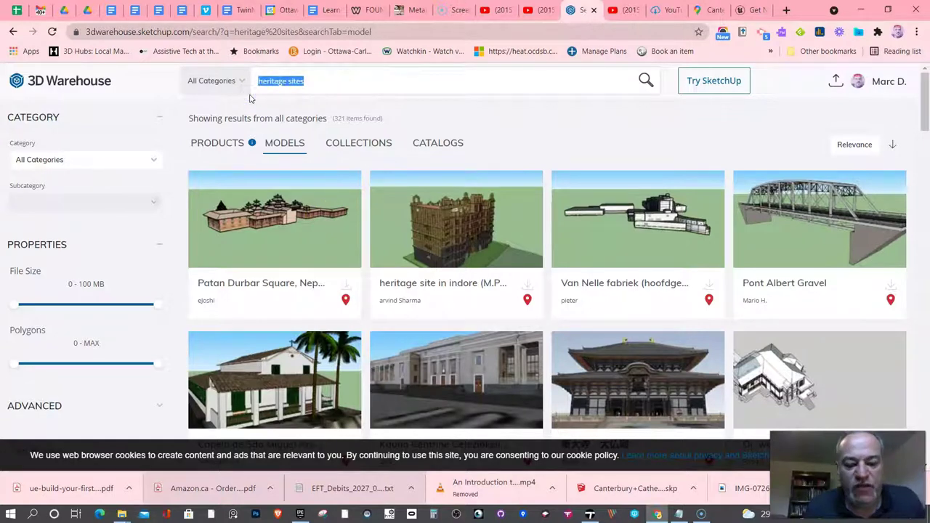
type("canter")
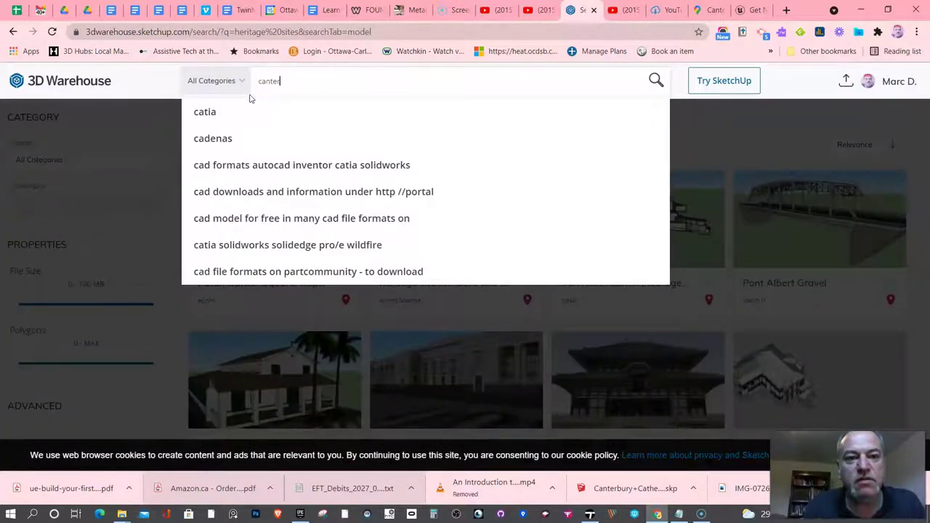
type("bury")
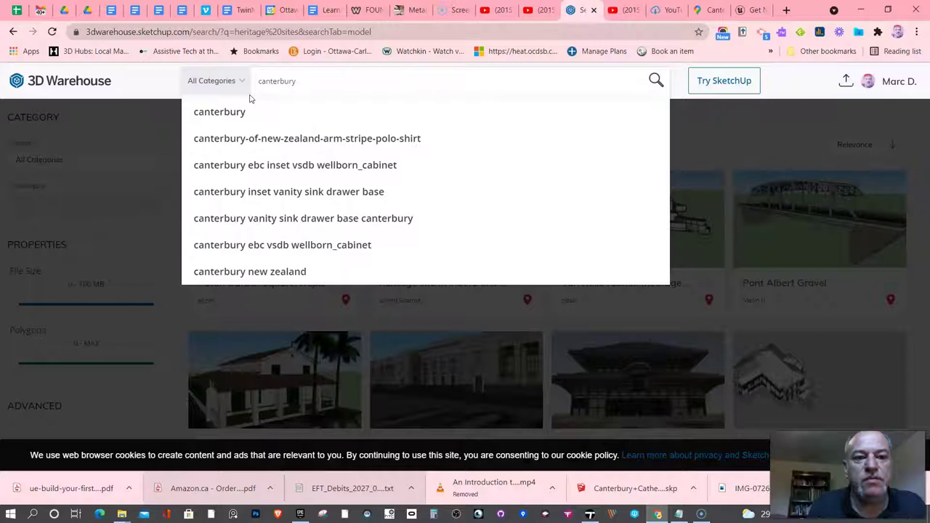
key("Return")
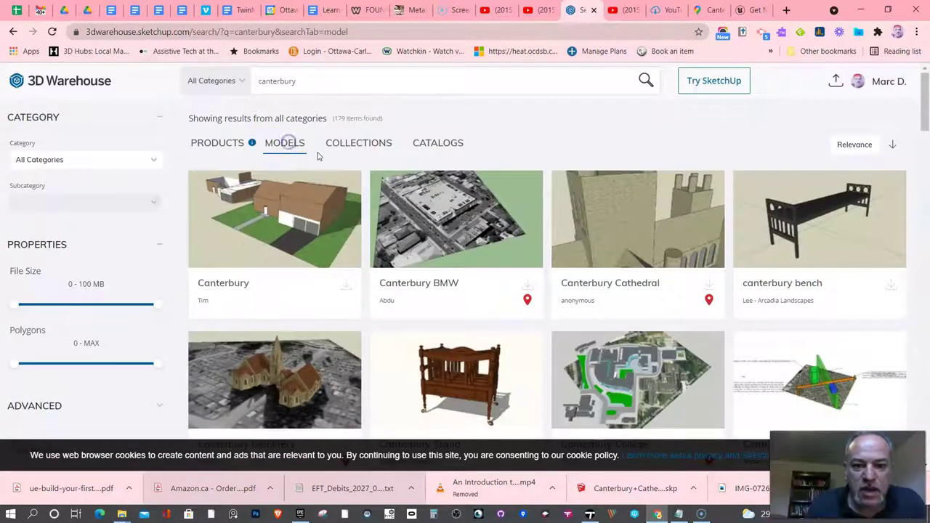
View the details of the Canterbury Cathedral model with the long side elevation thumbnail, then close them
scroll(369, 201, "down", 4)
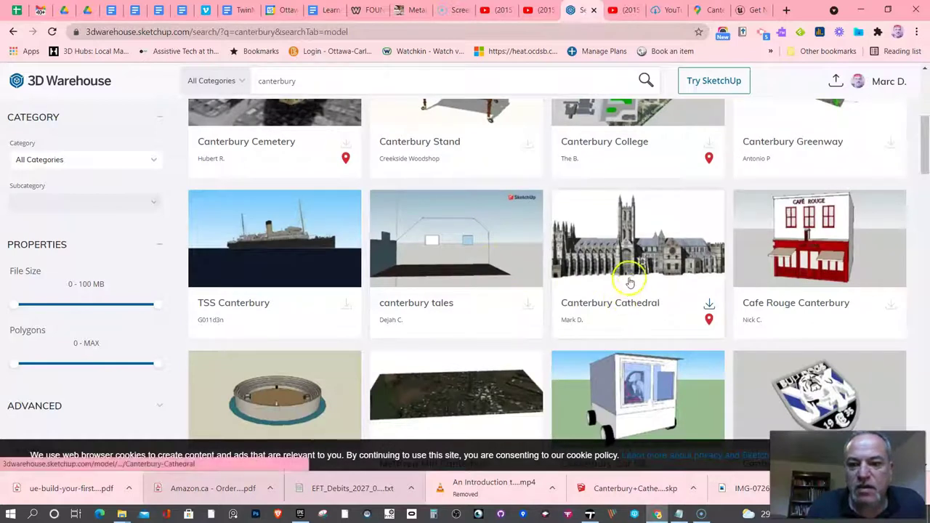
left_click(644, 265)
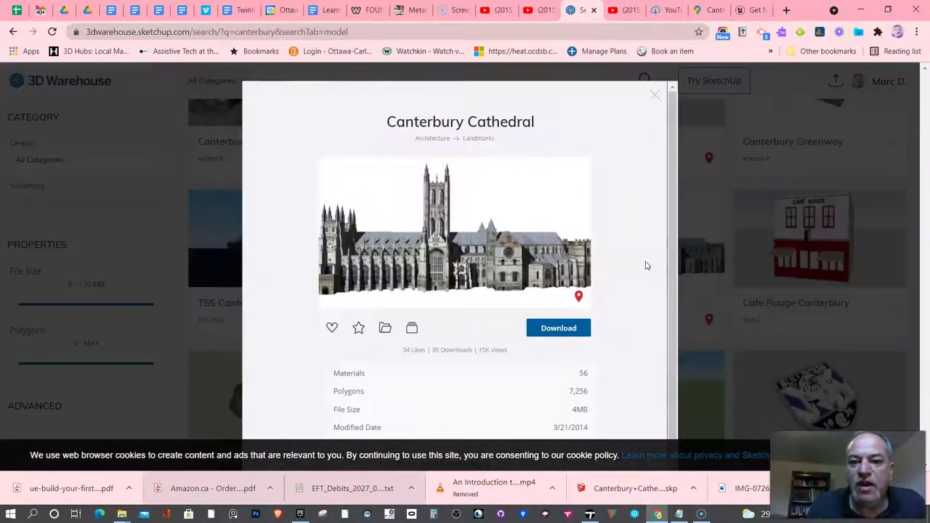
scroll(669, 175, "down", 1)
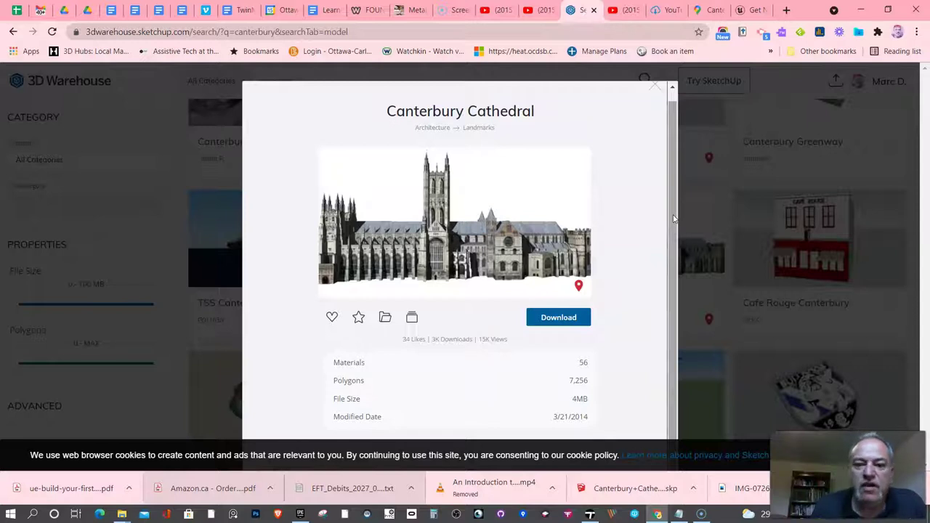
left_click(707, 189)
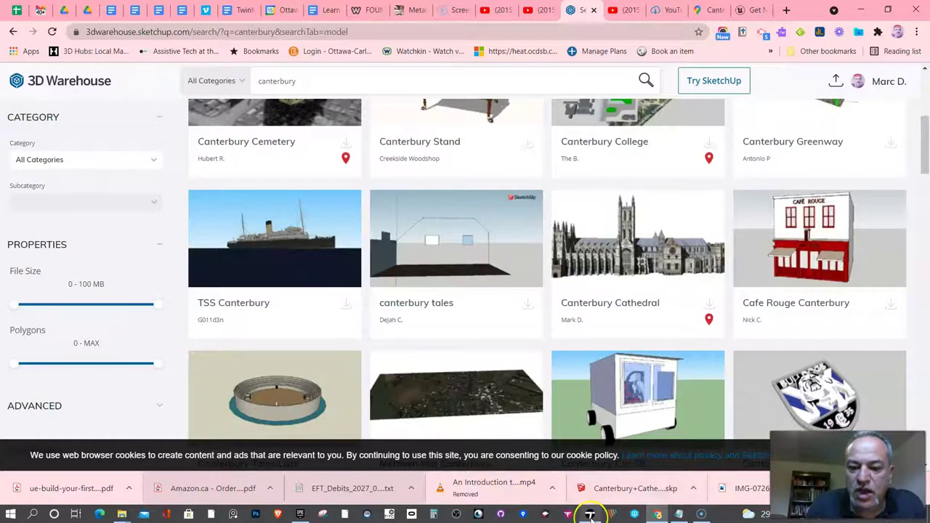
Switch to Twinmotion and start a geometry import, opening the file selection dialog
mouse_move(590, 513)
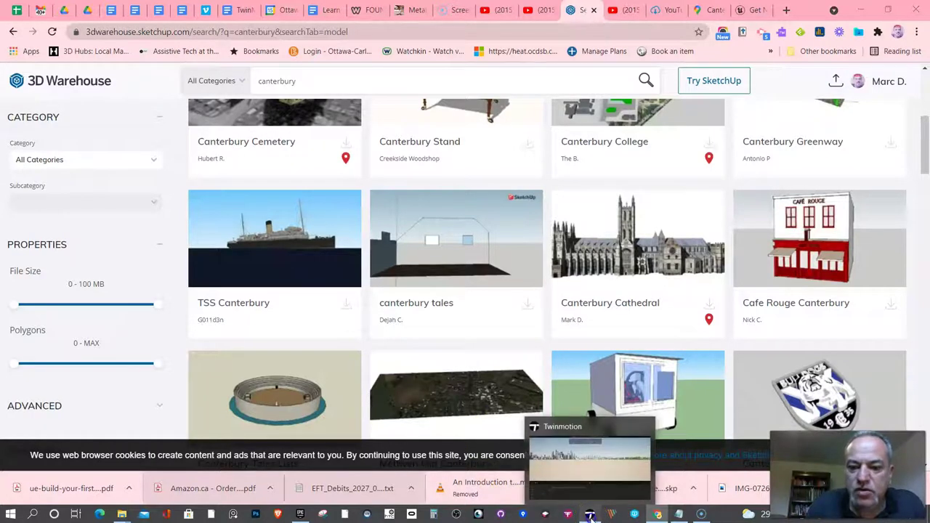
left_click(590, 513)
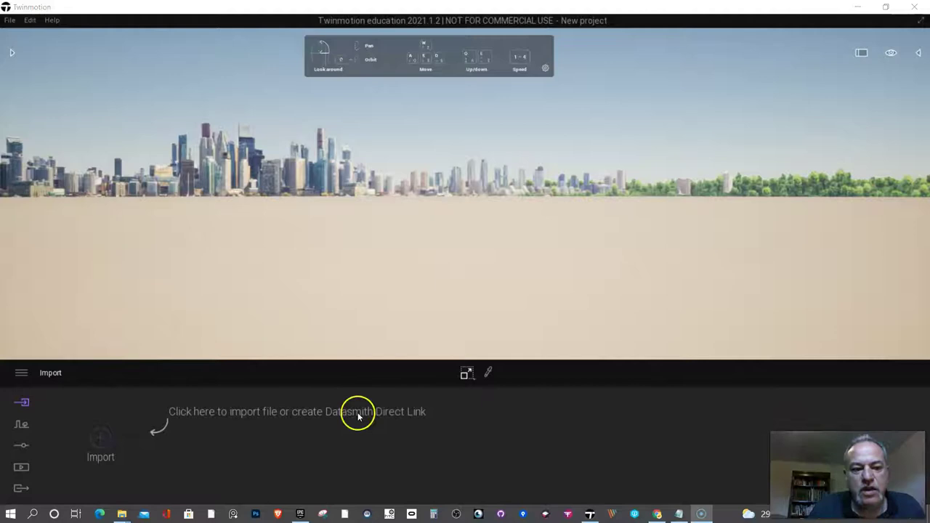
left_click(101, 437)
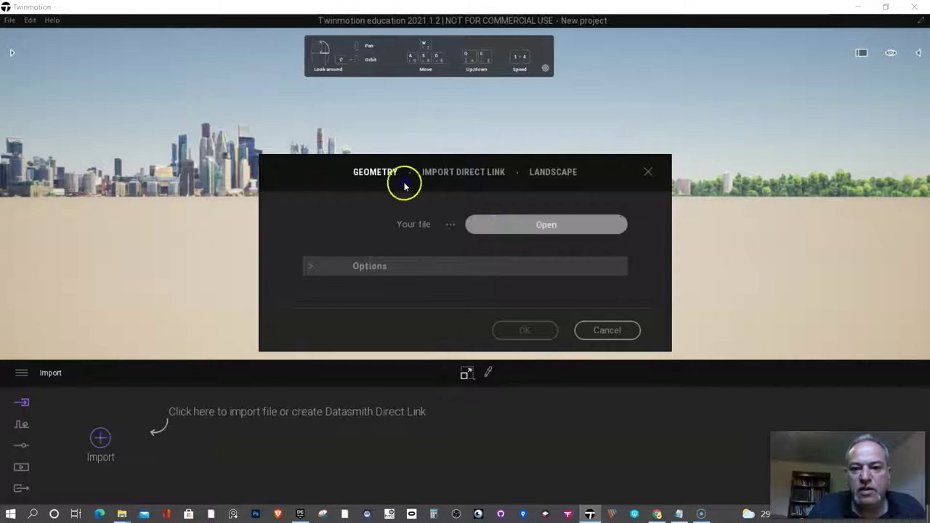
left_click(509, 225)
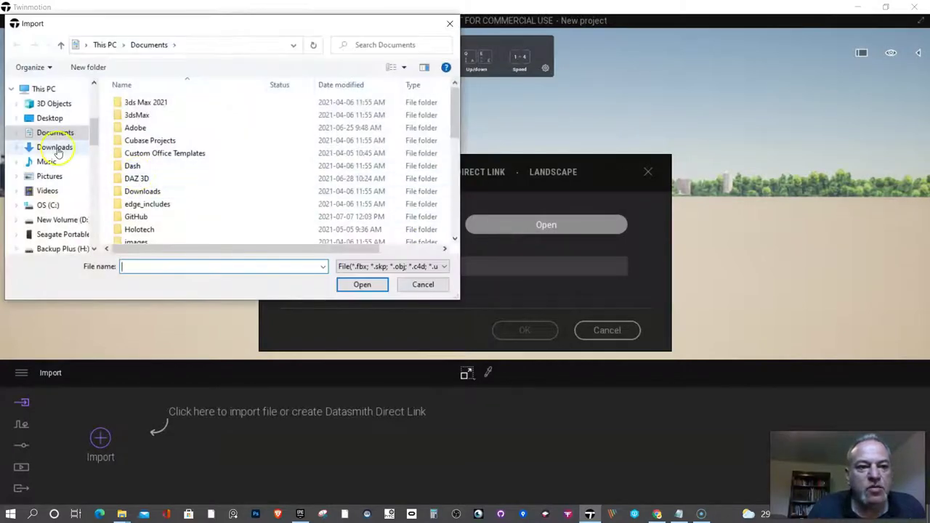
scroll(68, 161, "down", 1)
left_click(72, 199)
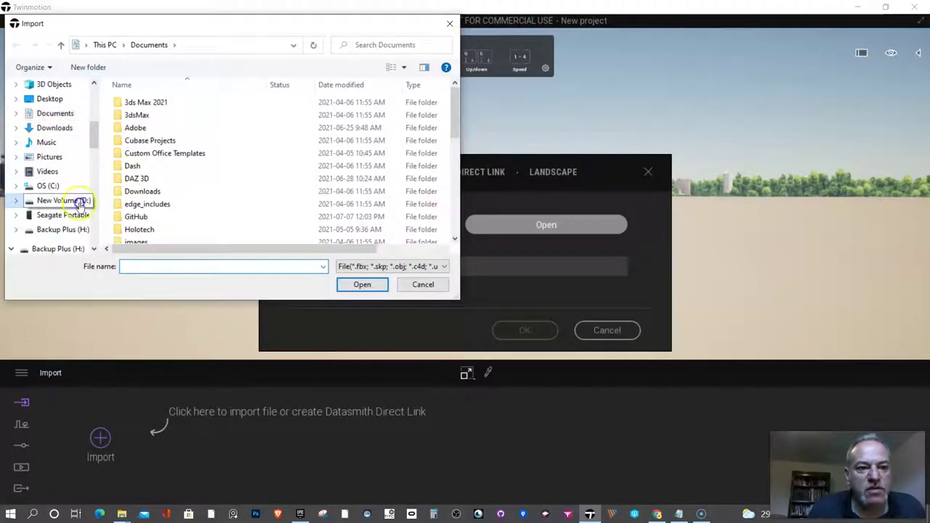
scroll(145, 180, "down", 3)
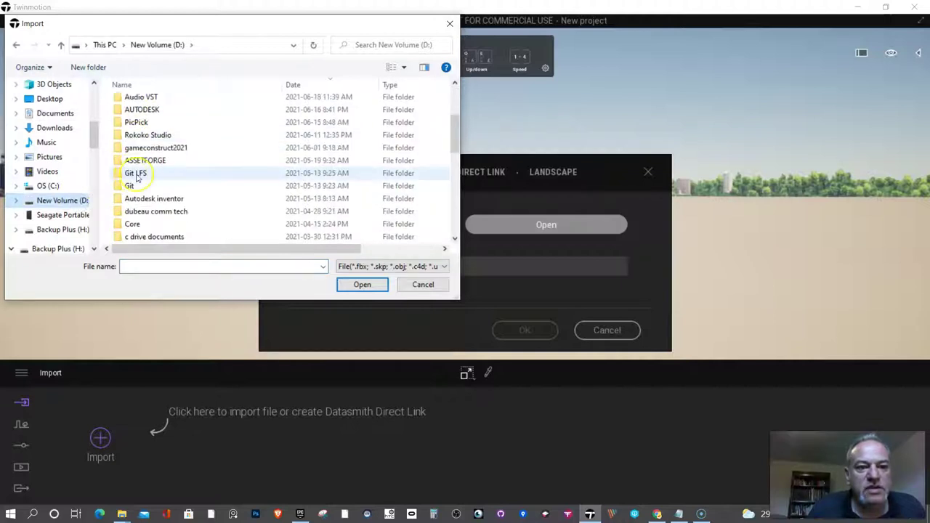
scroll(134, 179, "down", 6)
scroll(136, 178, "down", 2)
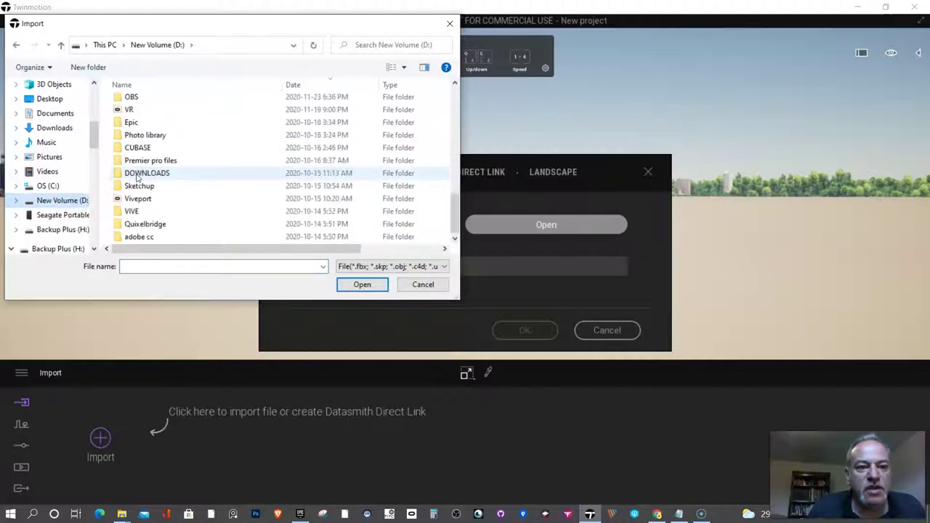
scroll(137, 179, "up", 10)
scroll(137, 179, "up", 1)
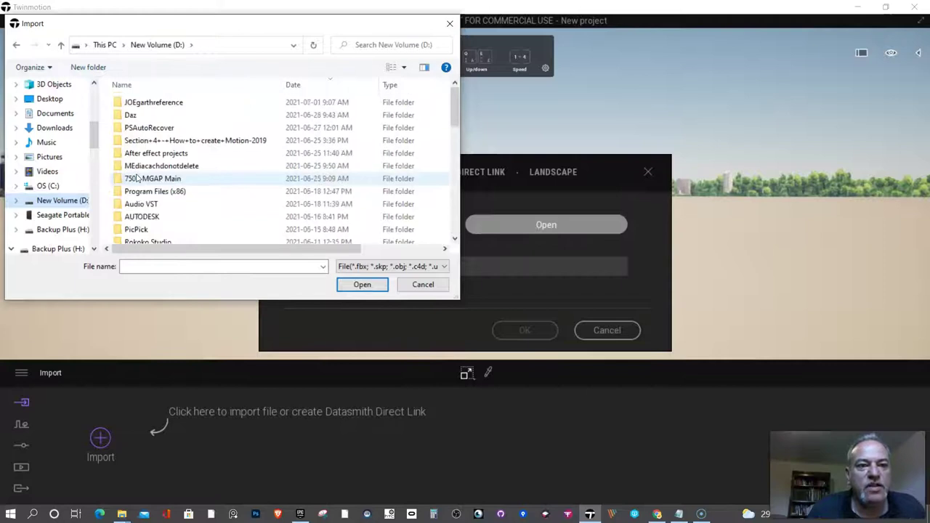
scroll(88, 127, "up", 5)
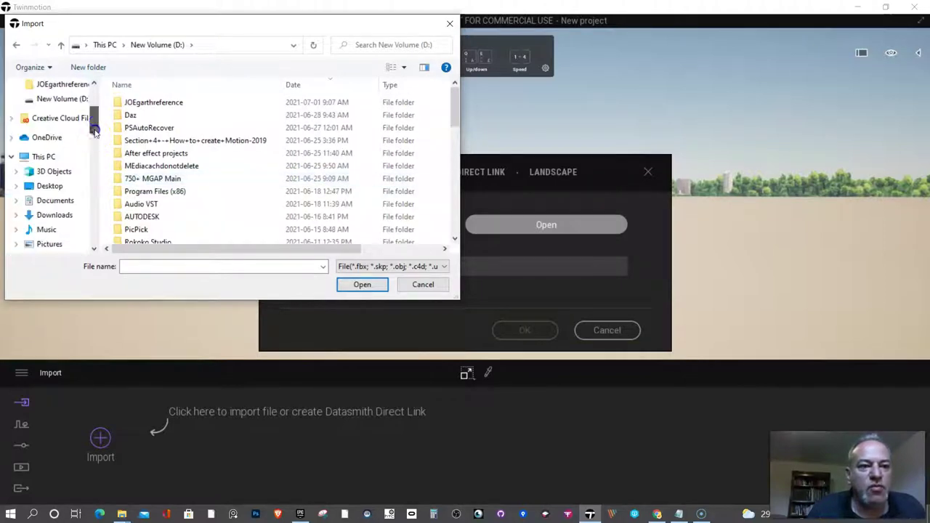
Choose Canterbury+Cathedral.skp from the DOWNLOADS folder on drive D: as the geometry file
left_click(61, 180)
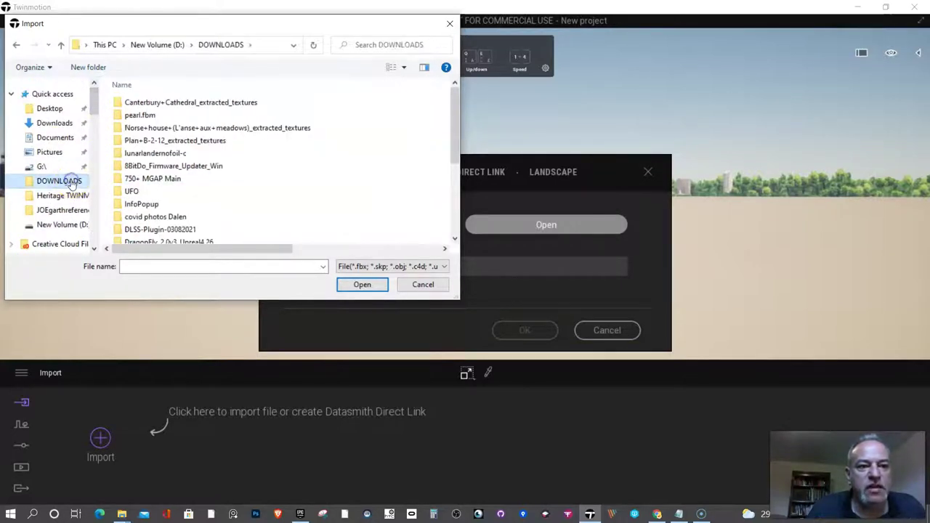
scroll(210, 166, "down", 2)
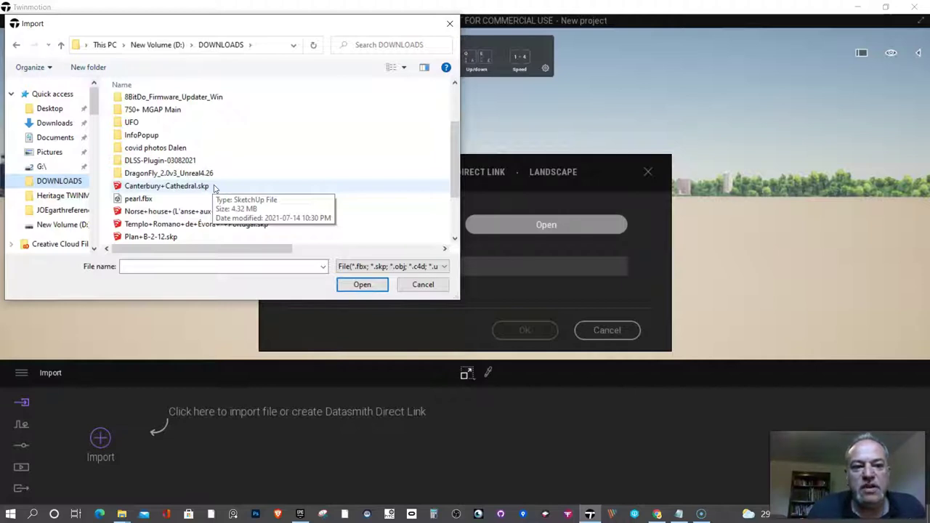
left_click(166, 186)
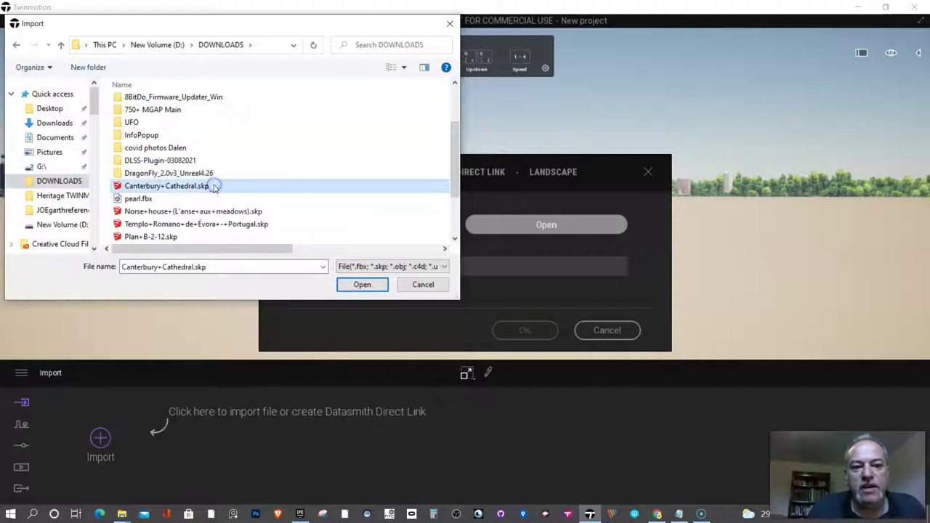
left_click(363, 285)
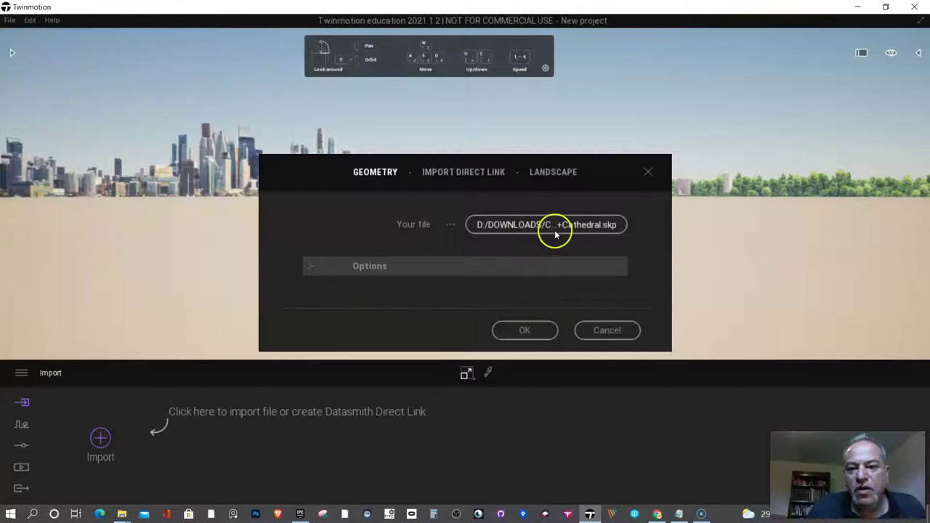
Enable Fix UVs/texture in the import options and import the cathedral model
left_click(308, 265)
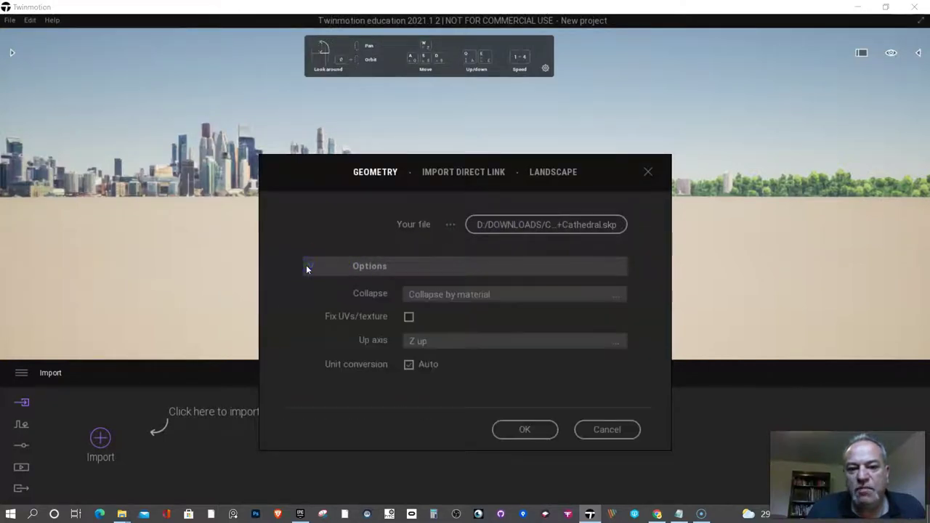
left_click(407, 317)
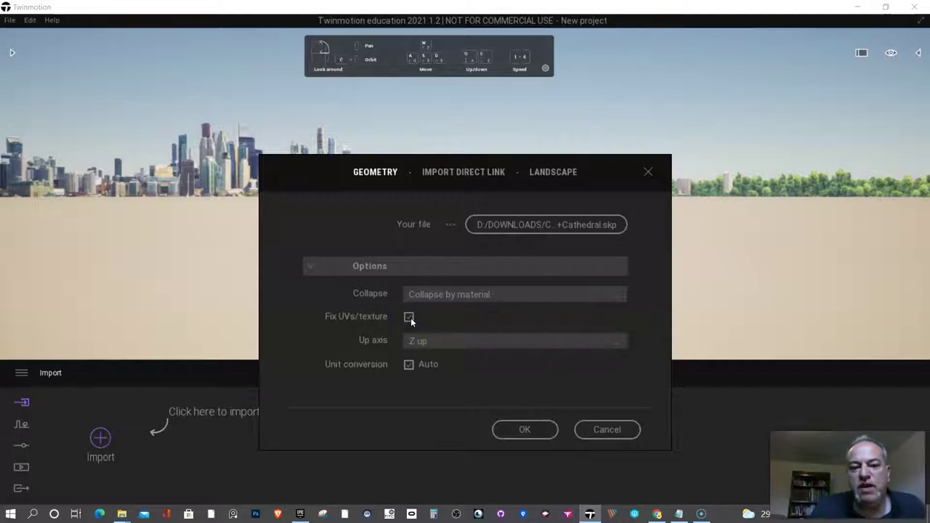
left_click(524, 431)
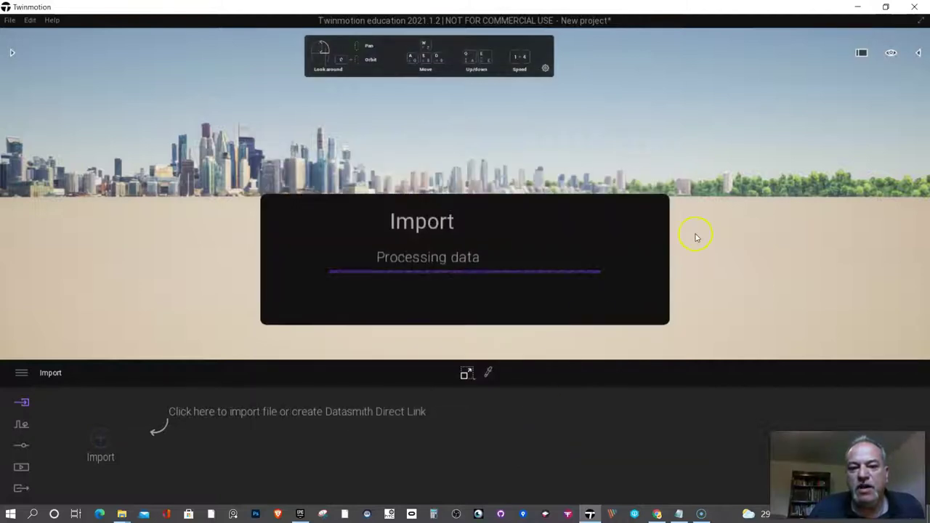
Move the view out of the imported cathedral and examine its exterior walls and windows
scroll(695, 238, "down", 10)
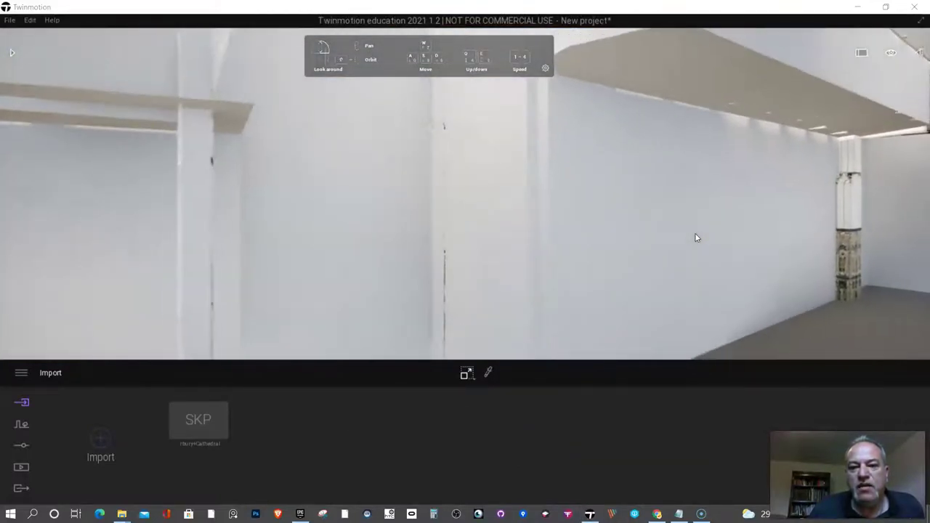
scroll(695, 238, "down", 10)
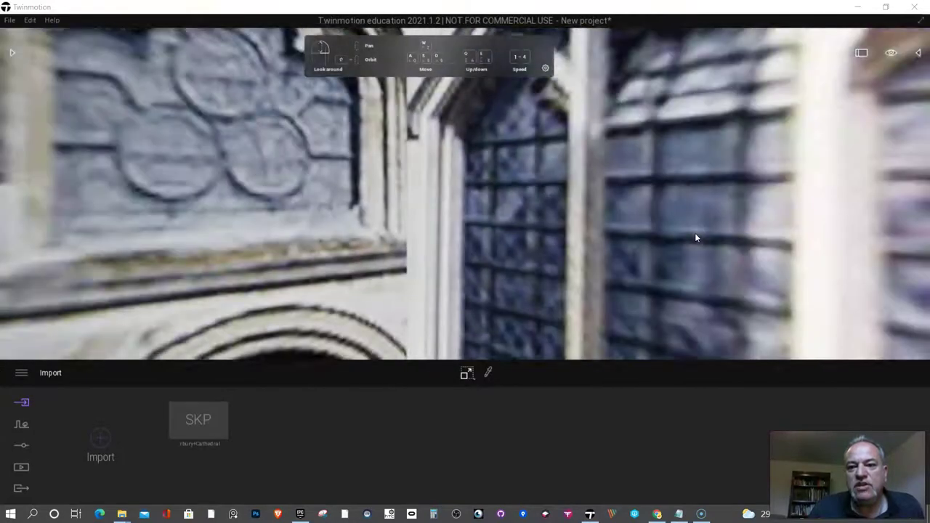
left_click(563, 168)
left_click_drag(563, 167, 704, 209)
scroll(503, 197, "down", 5)
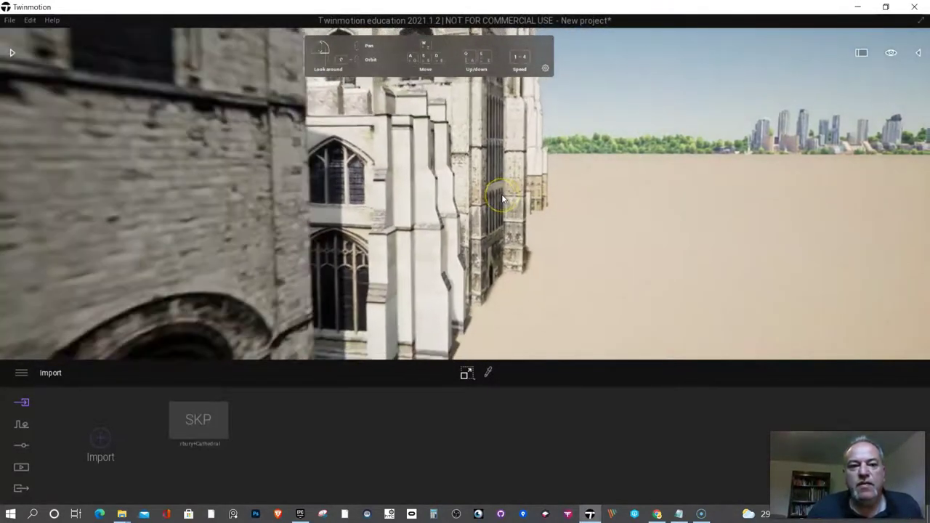
right_click_drag(504, 196, 507, 196)
scroll(507, 196, "down", 10)
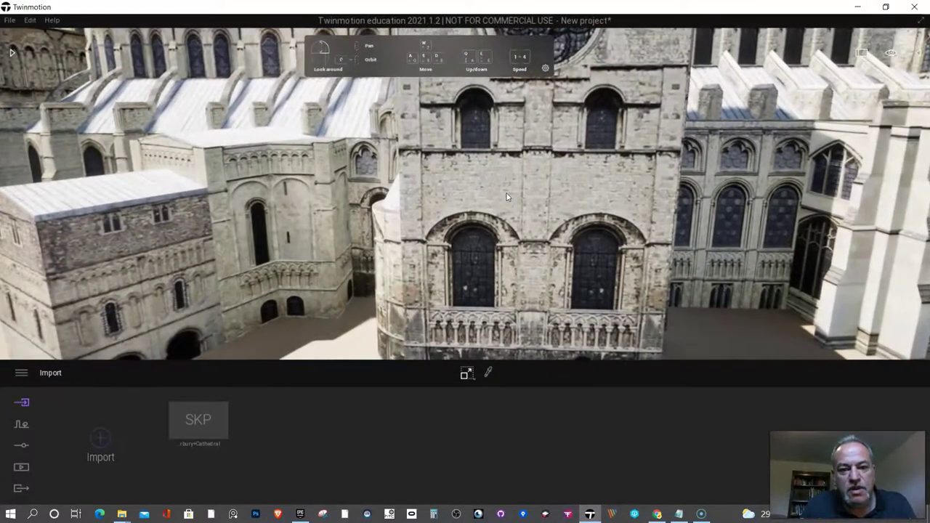
Select the cathedral's roofs, rose-window gable wall and small outer chapel one after another to check how the model is divided
left_click_drag(519, 208, 519, 207)
middle_click_drag(519, 208, 519, 208)
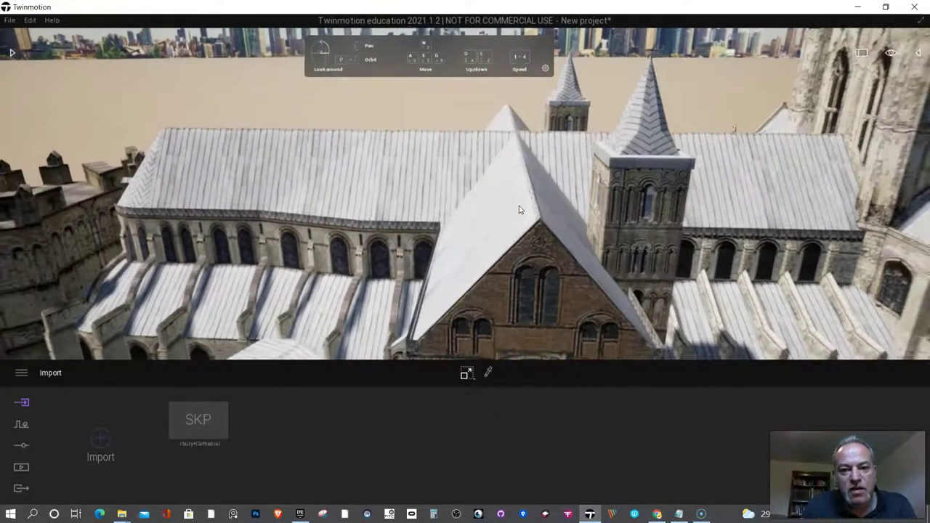
right_click_drag(519, 208, 519, 208)
scroll(546, 178, "down", 6)
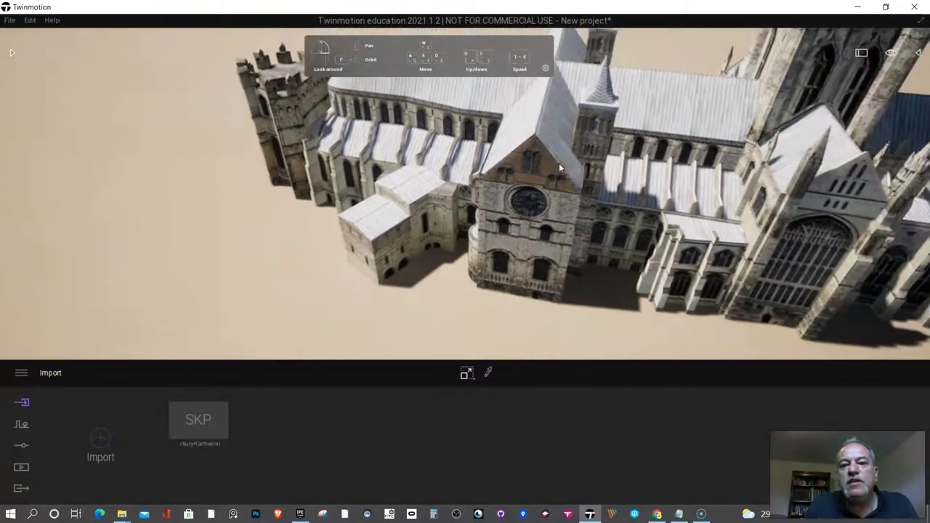
left_click(558, 166)
left_click(661, 125)
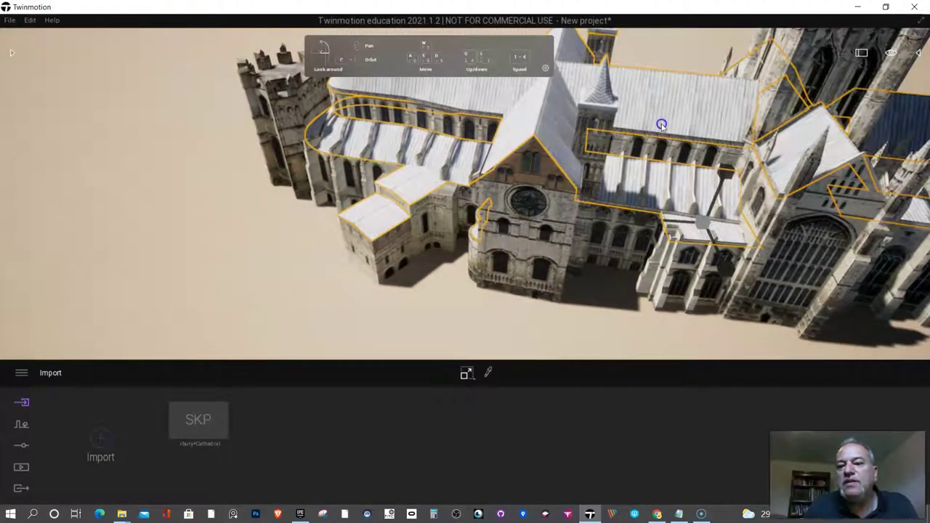
left_click(554, 212)
left_click(557, 241)
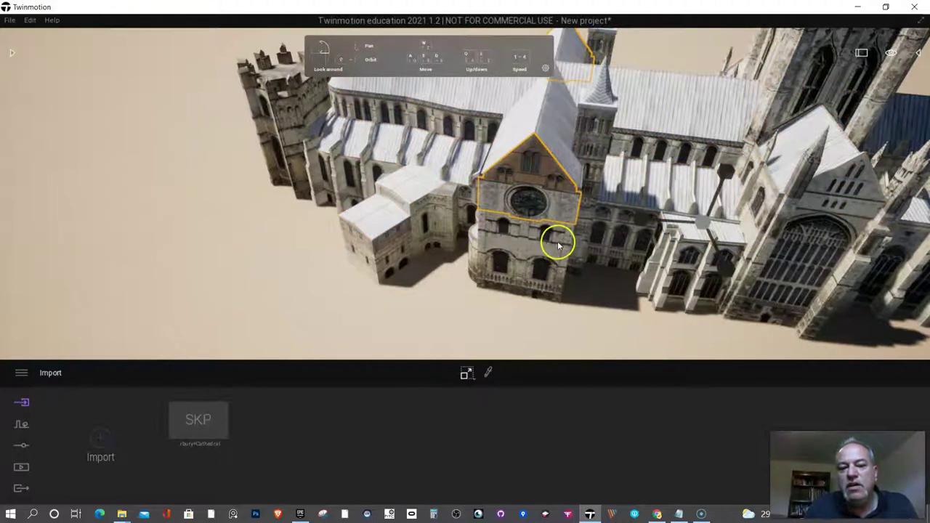
left_click(400, 243)
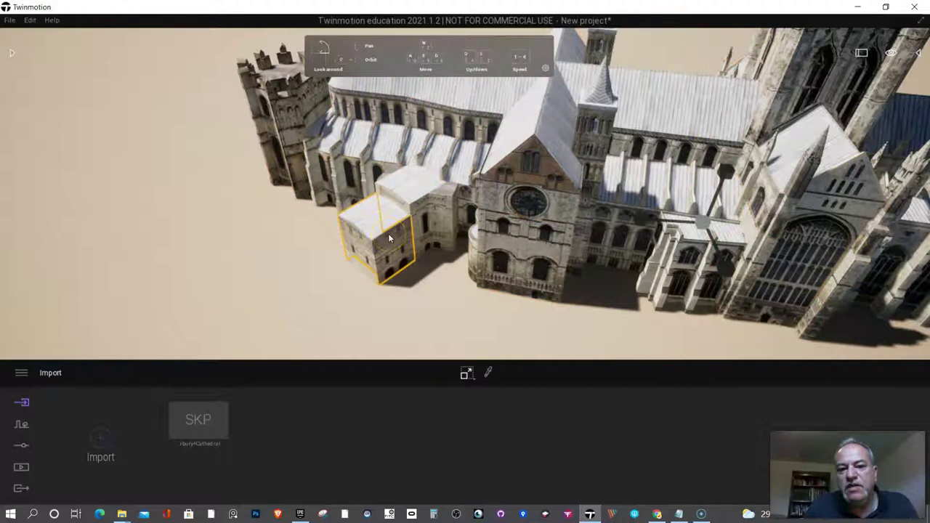
Move in on the round tower and far end of the cathedral to examine the stonework, windows and buttresses up close
scroll(619, 203, "up", 4)
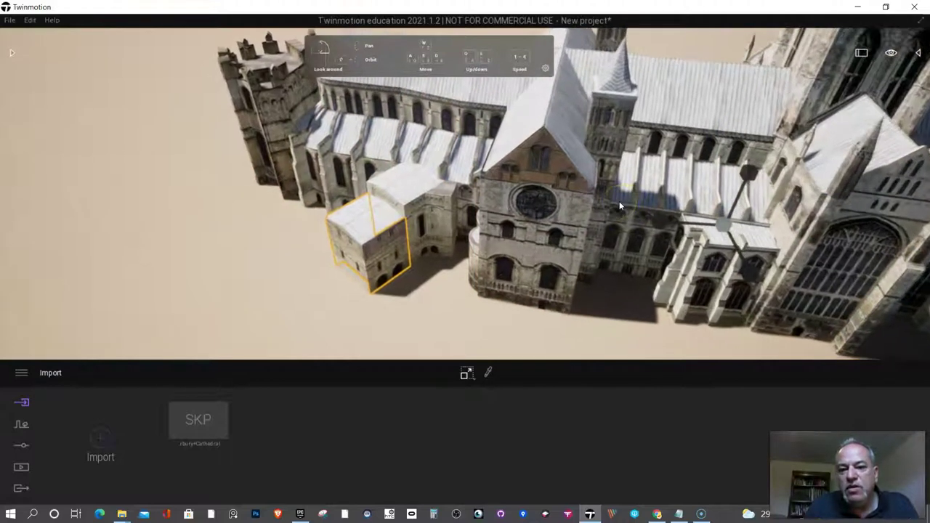
right_click_drag(619, 203, 619, 204)
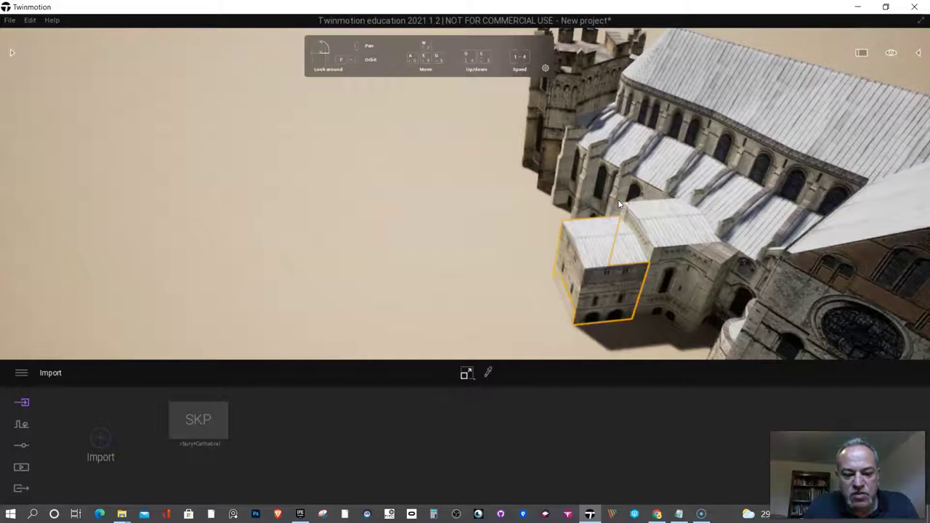
key("w")
right_click_drag(580, 161, 579, 160)
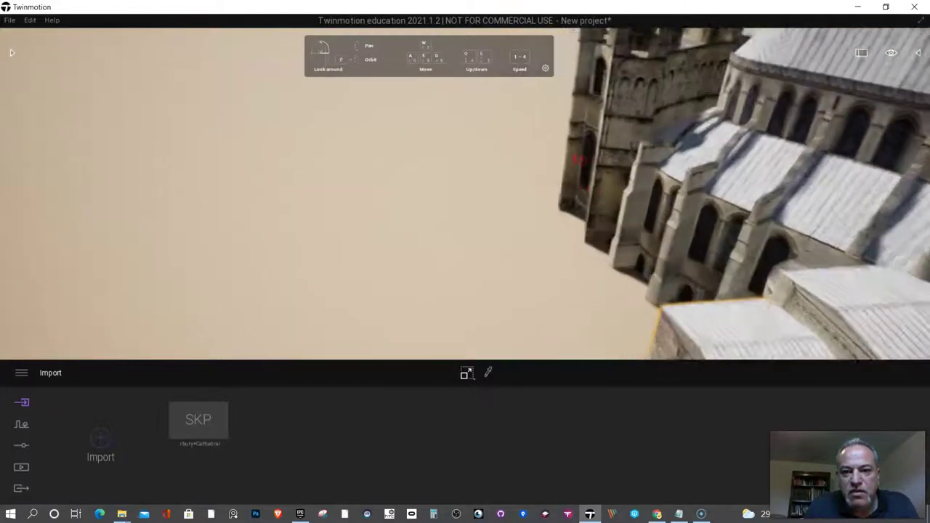
scroll(579, 159, "up", 5)
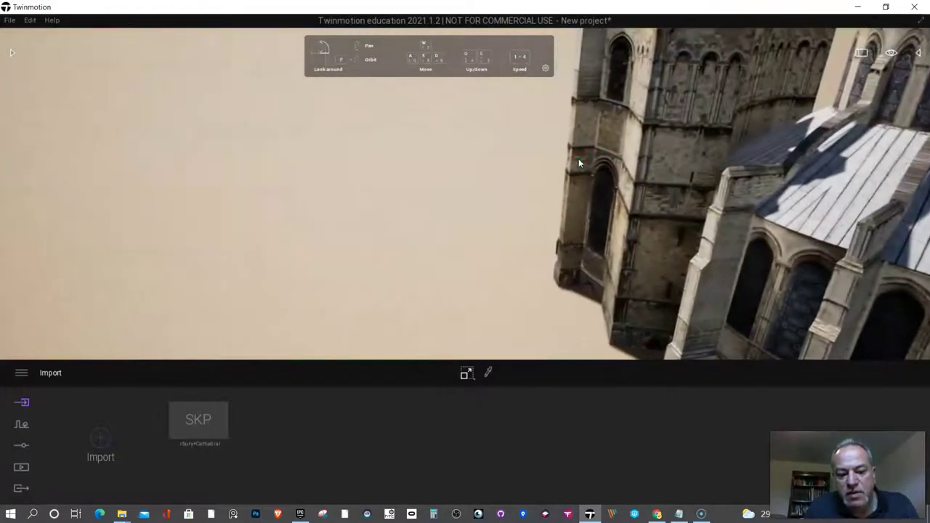
scroll(579, 159, "up", 4)
right_click_drag(589, 147, 588, 146)
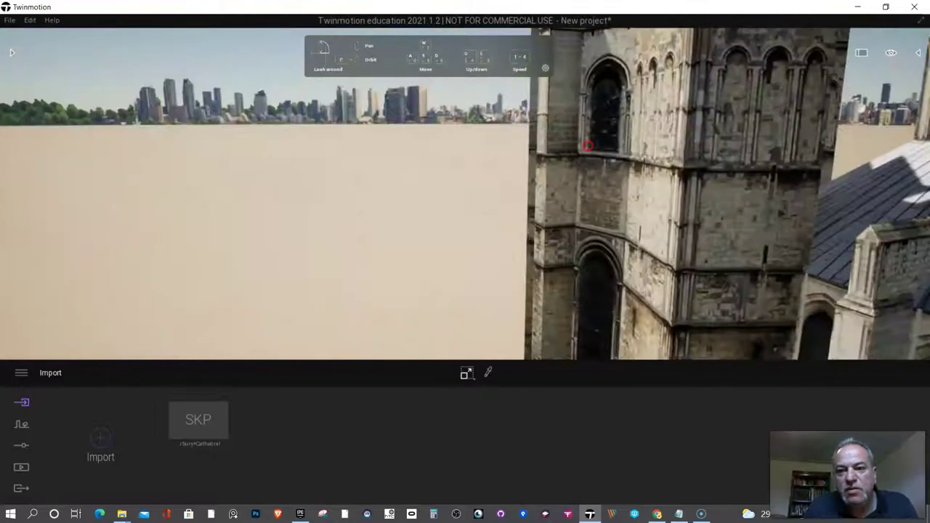
scroll(587, 146, "up", 3)
left_click_drag(588, 147, 523, 238)
left_click_drag(594, 244, 629, 231)
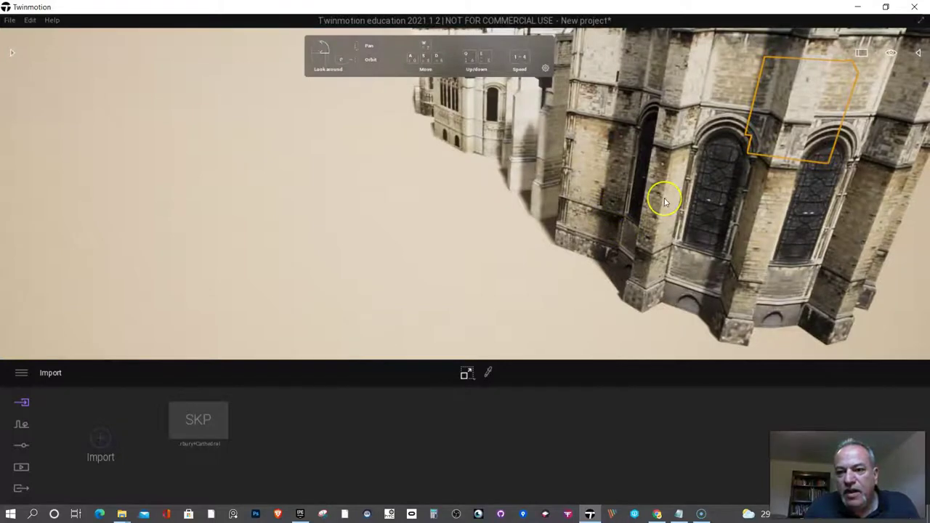
left_click_drag(664, 201, 647, 188)
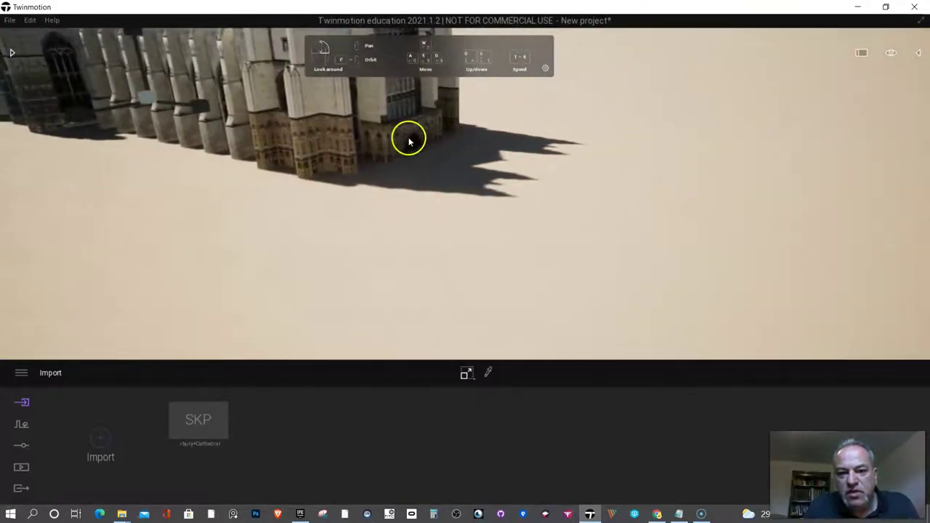
Move along the cathedral's long side and back away until the whole building is in view
key("a")
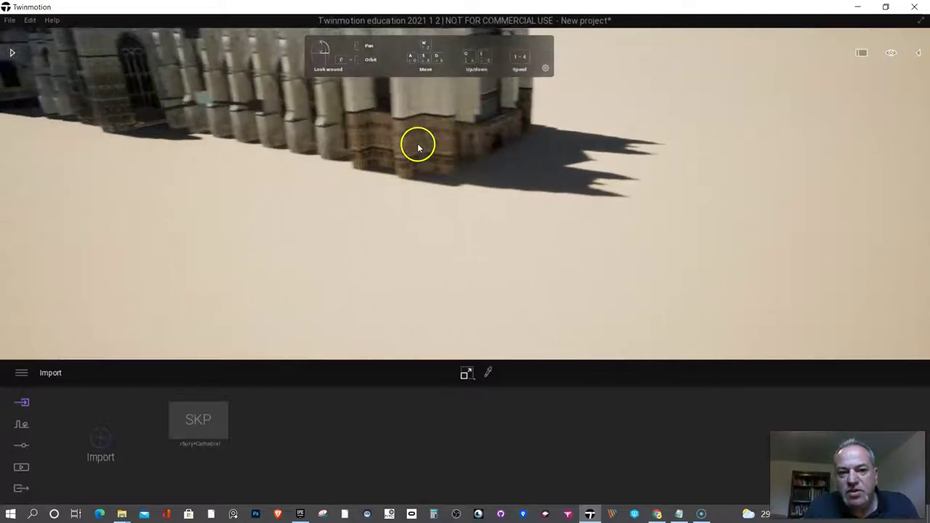
key("d")
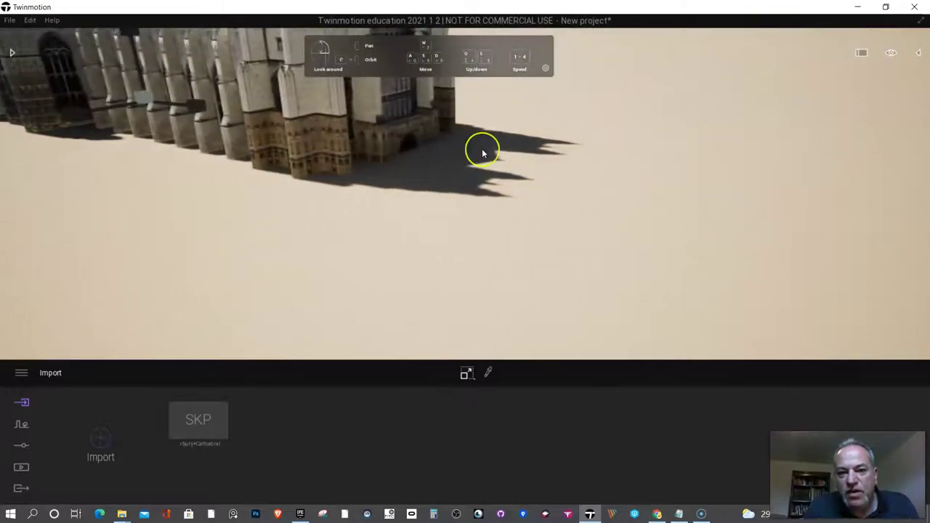
key("a")
key("w")
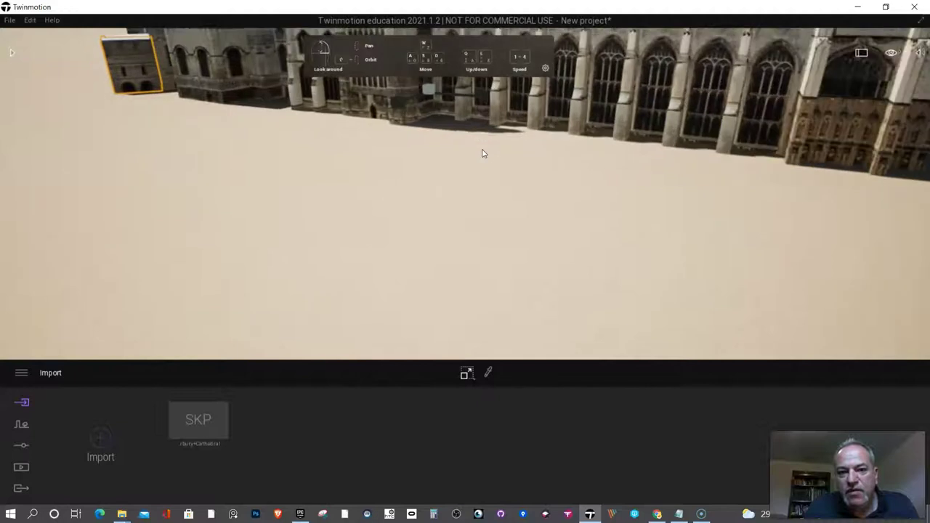
key("s")
key("s")
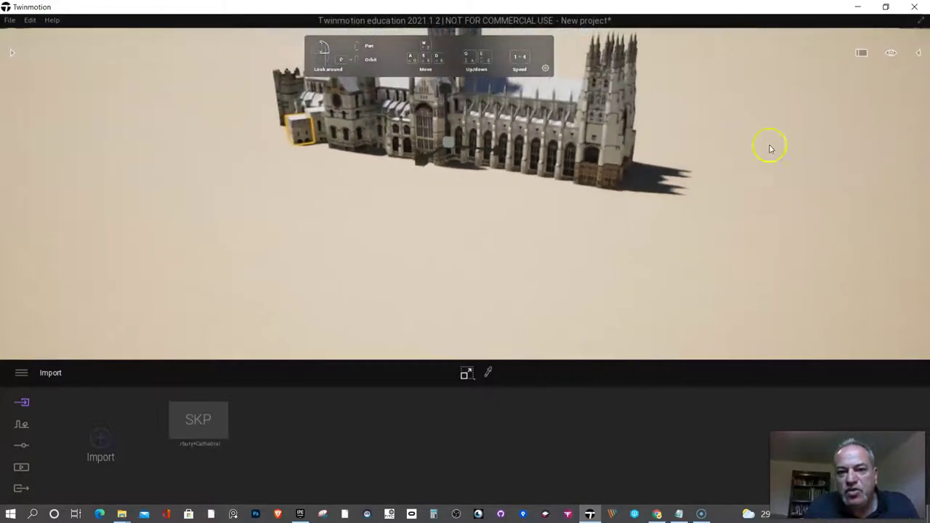
Open the scene graph, select the whole Canterbury+Cathedral.skp container and collapse its list of parts
left_click(918, 54)
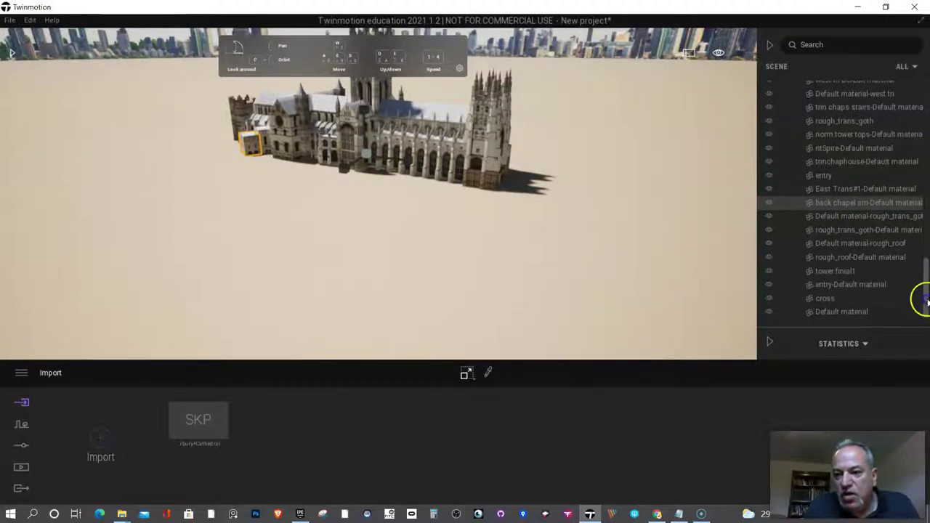
left_click_drag(920, 295, 921, 82)
left_click(824, 113)
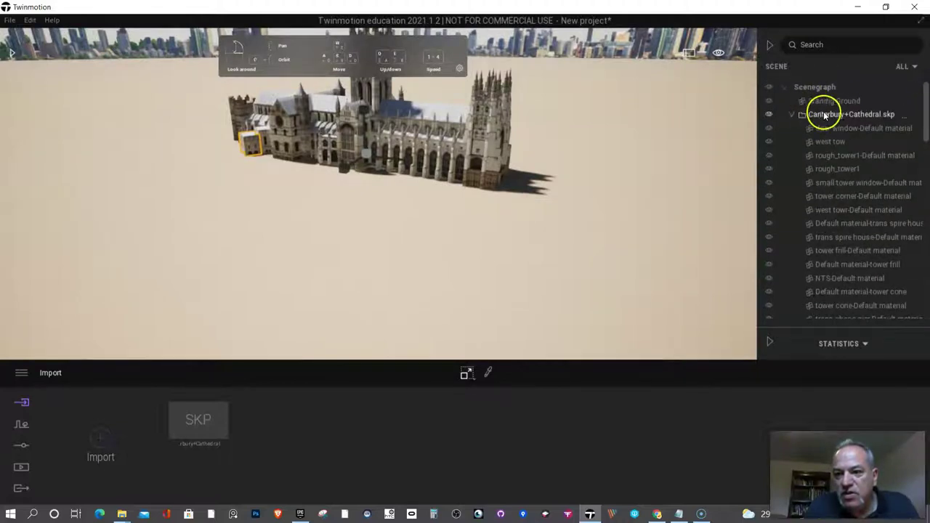
left_click(791, 115)
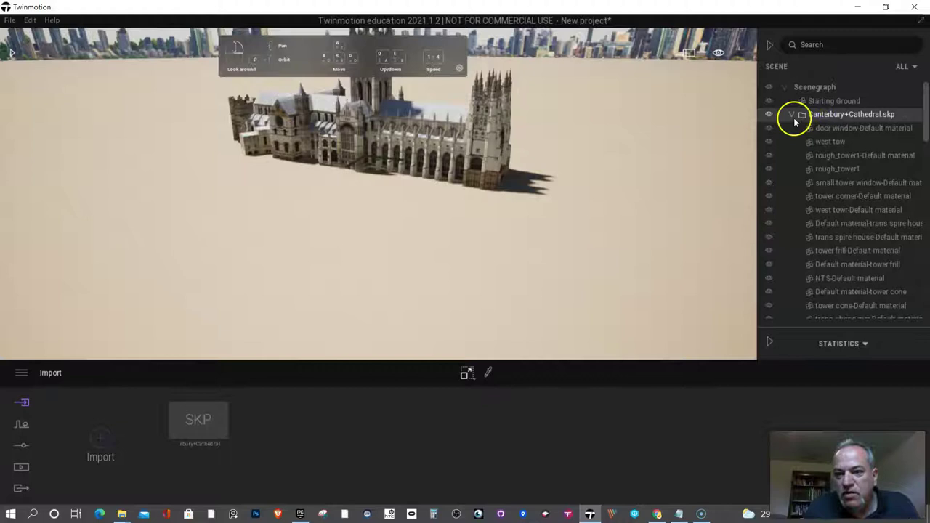
left_click(793, 118)
left_click(792, 116)
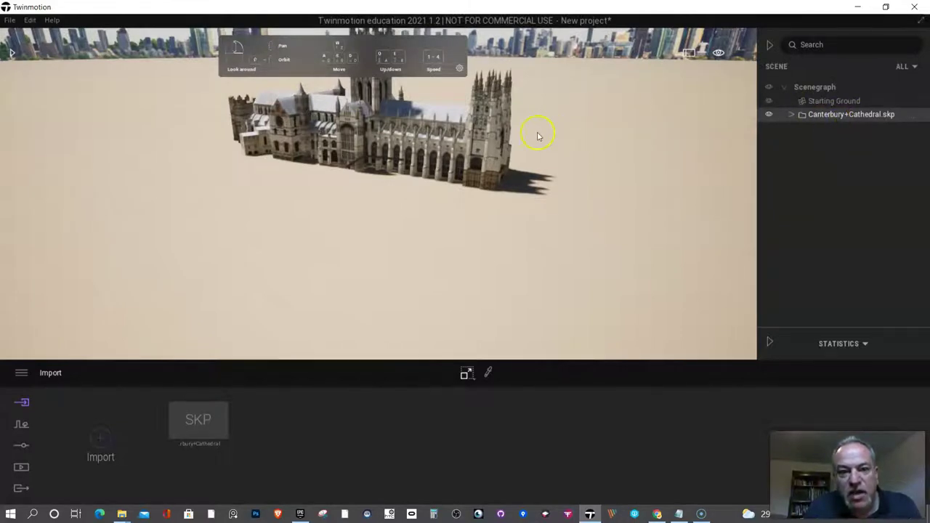
Try tilting the whole cathedral model with the rotation gizmo and undo the rotation
left_click(427, 136)
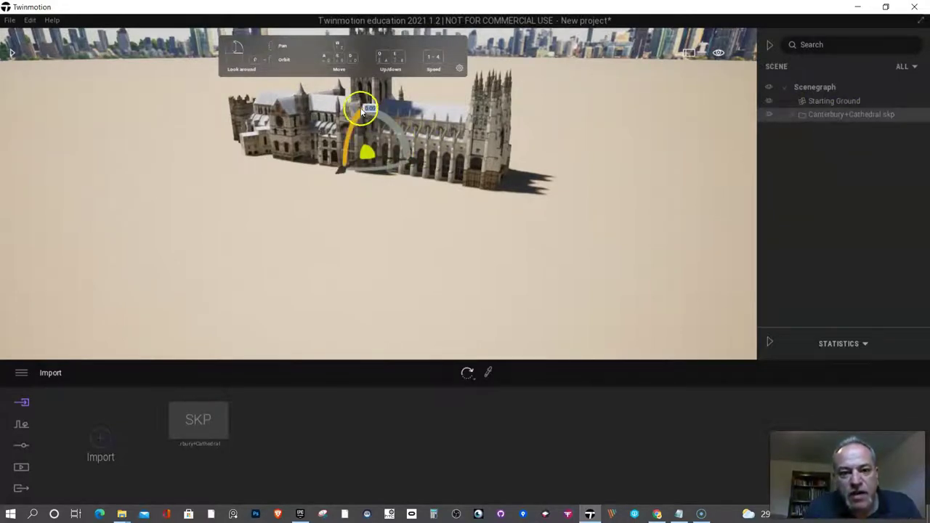
left_click_drag(362, 110, 367, 102)
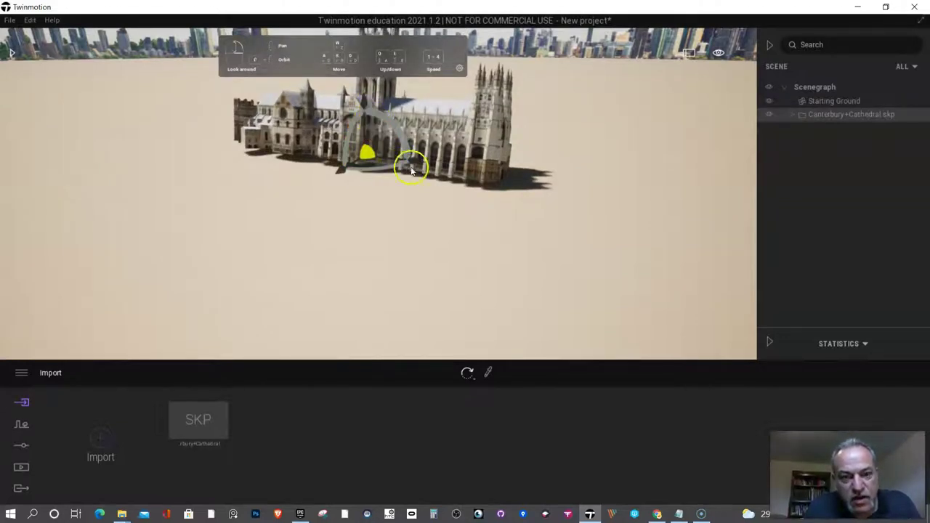
left_click(409, 210)
key("ctrl+z")
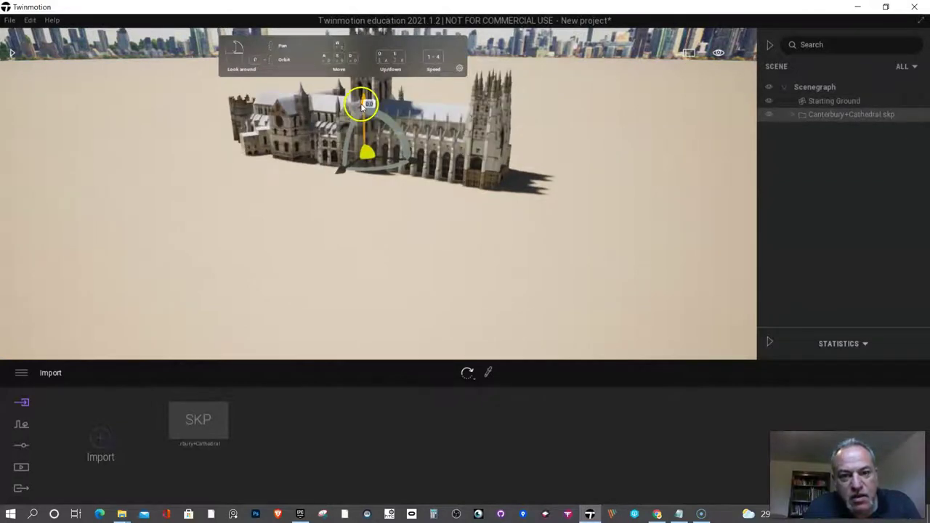
Raise the whole cathedral model vertically by about 2.97 and inspect its base and shadow on the ground
left_click_drag(366, 97, 366, 100)
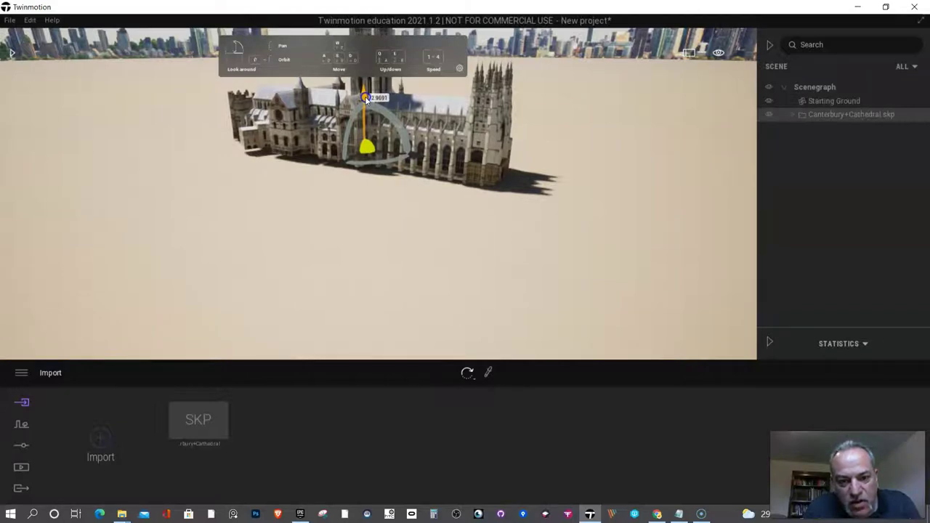
scroll(532, 217, "up", 3)
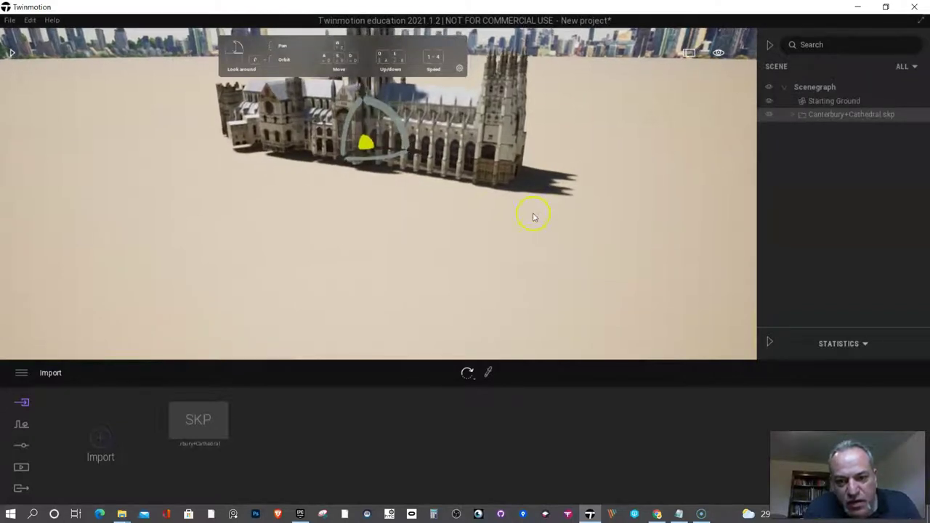
right_click_drag(534, 216, 539, 212)
scroll(487, 201, "up", 8)
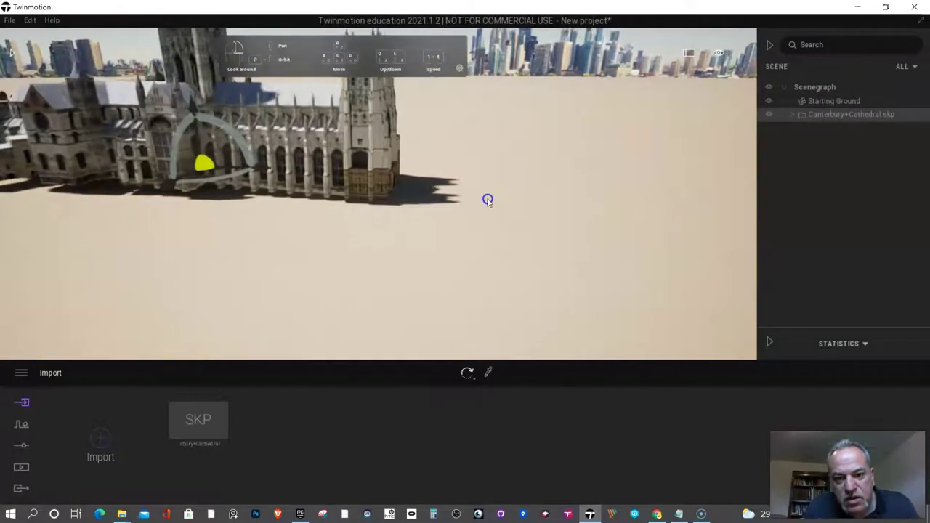
scroll(404, 198, "up", 8)
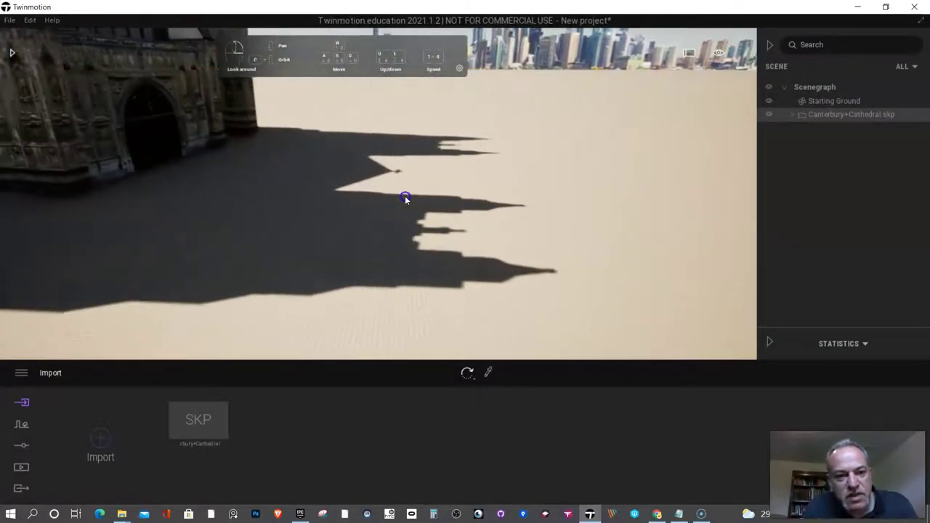
Select the Starting Ground and try tilting it with the rotation gizmo
left_click(416, 190)
right_click_drag(416, 190, 415, 193)
scroll(416, 194, "down", 8)
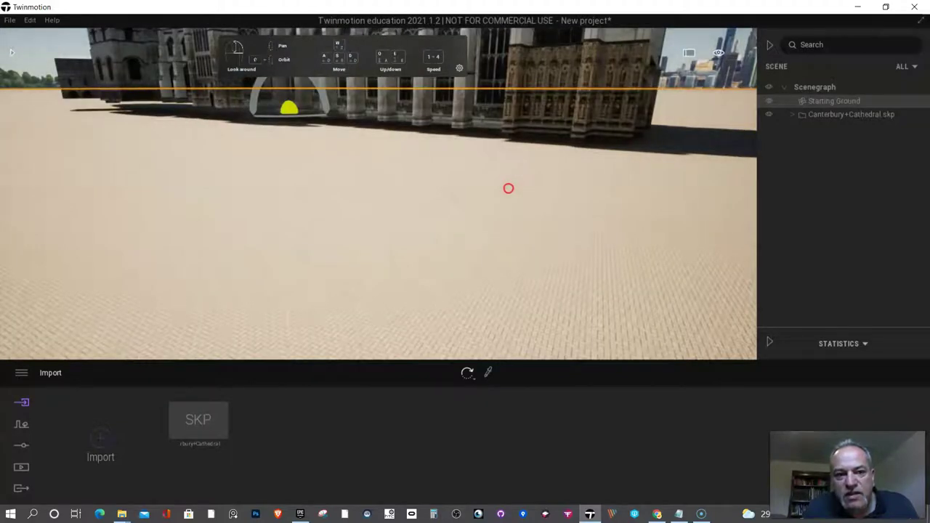
left_click(260, 96)
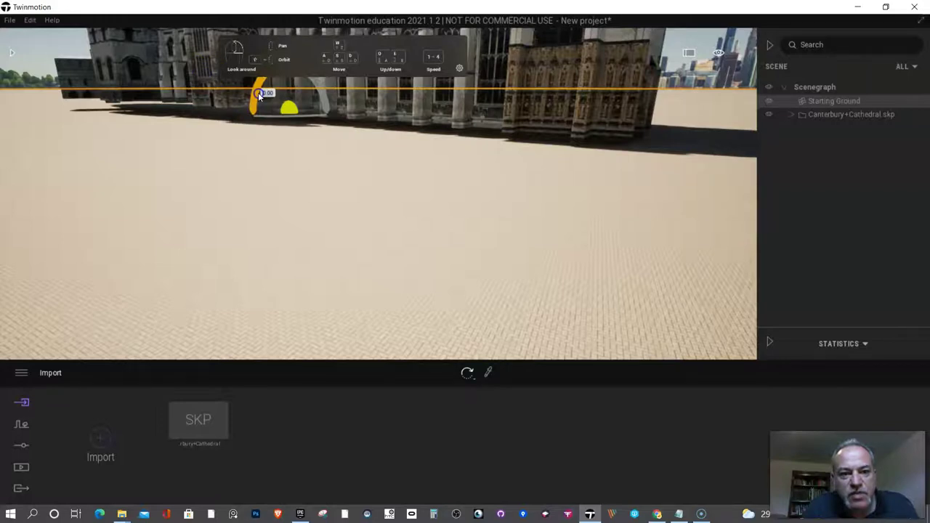
left_click_drag(258, 93, 259, 95)
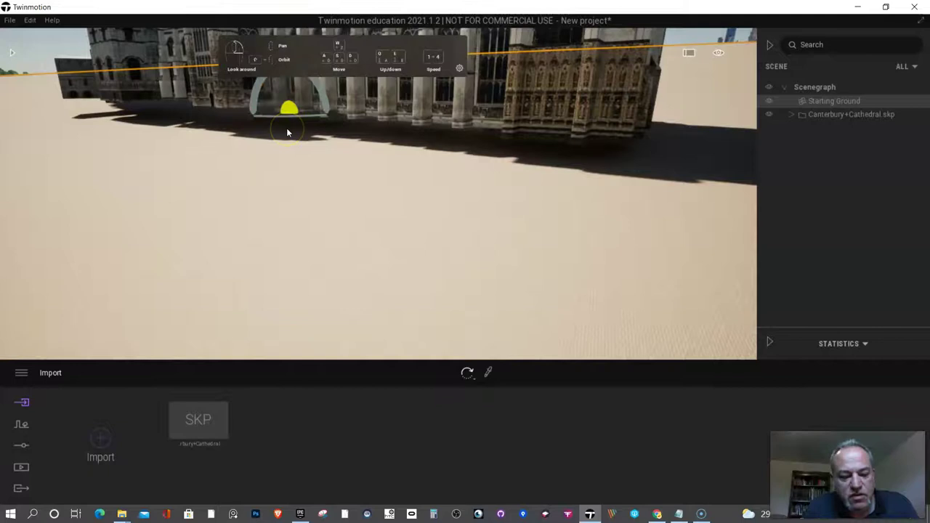
Reselect the Canterbury+Cathedral.skp container, try rotating it with the gizmo, and inspect its base against the ground
left_click(844, 115)
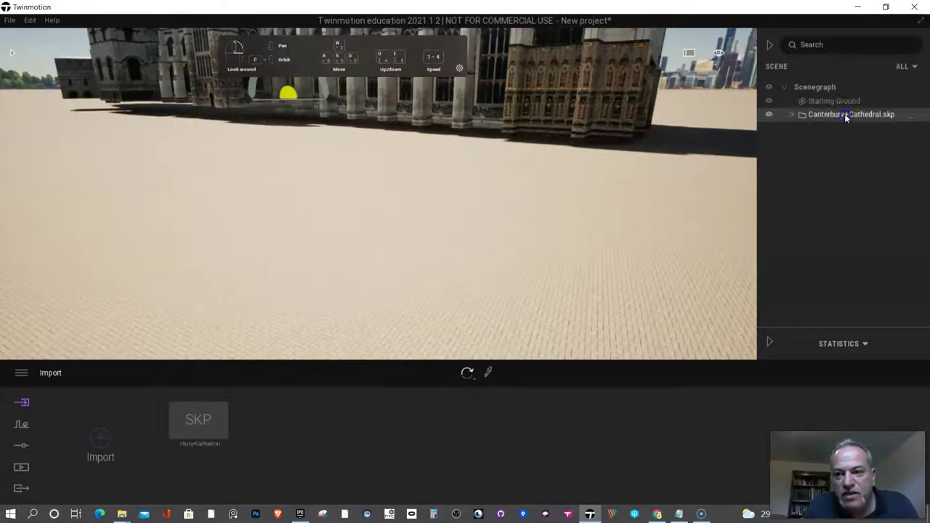
left_click(255, 85)
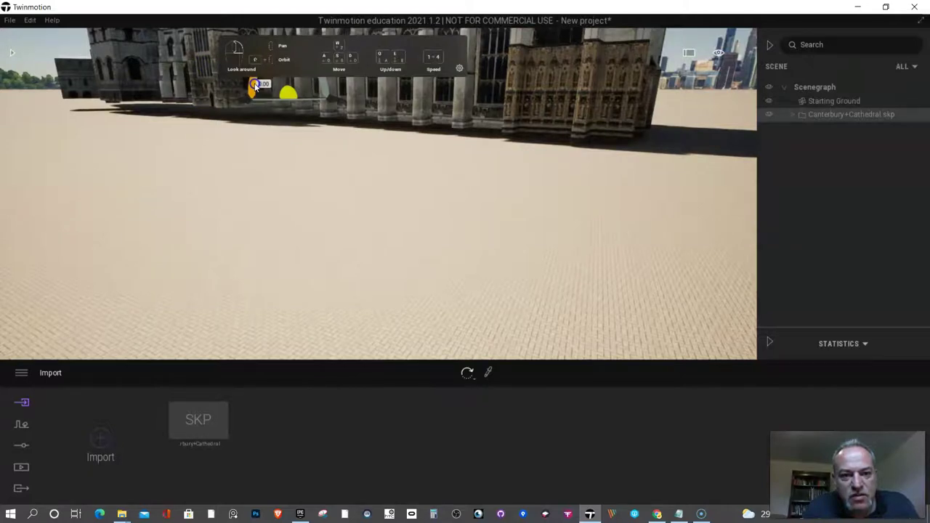
left_click_drag(254, 88, 255, 80)
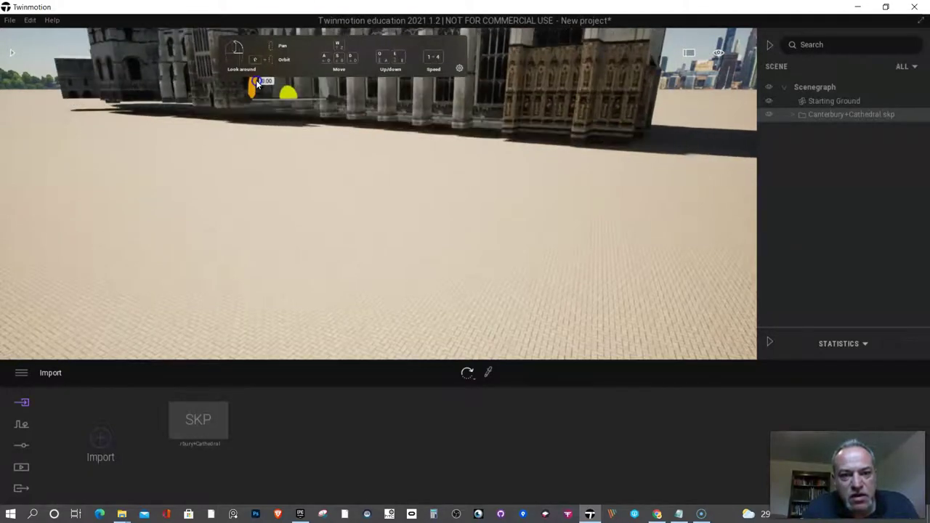
scroll(257, 83, "up", 4)
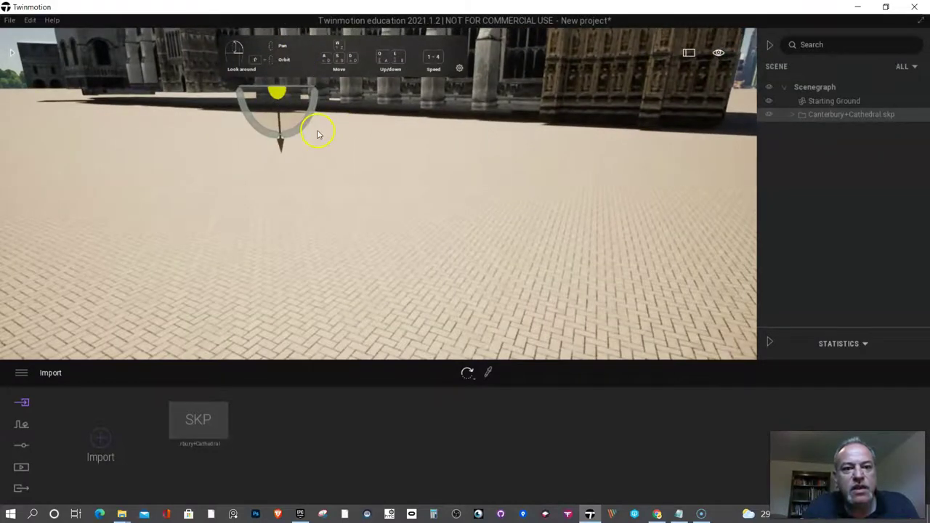
scroll(316, 134, "up", 8)
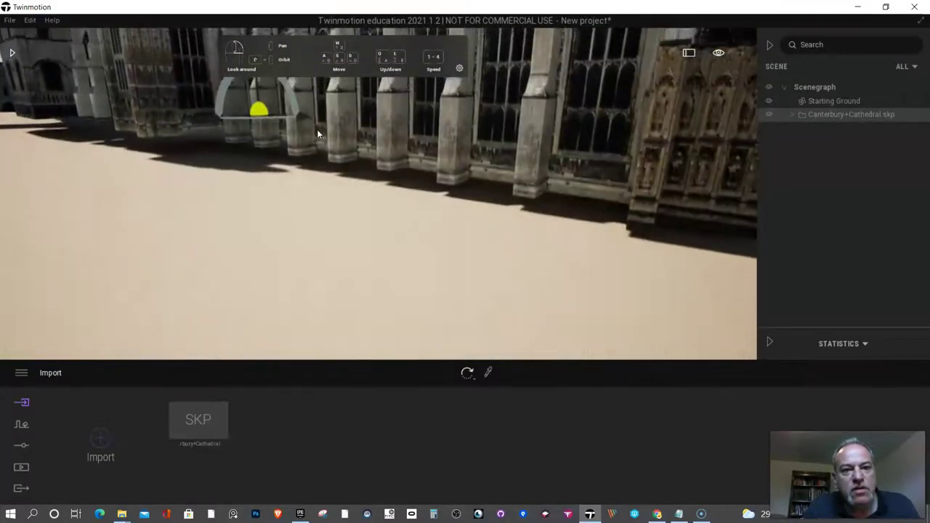
Try tilting the whole cathedral model with the vertical arc of the rotation gizmo beside the buttressed nave wall
key("e")
right_click_drag(317, 133, 304, 172)
left_click_drag(318, 211, 252, 171)
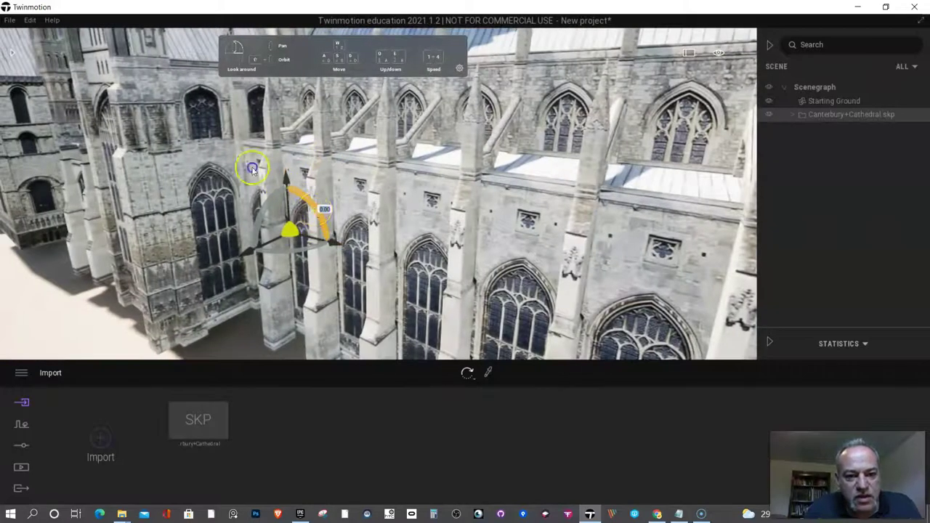
left_click_drag(313, 209, 312, 208)
scroll(359, 205, "down", 5)
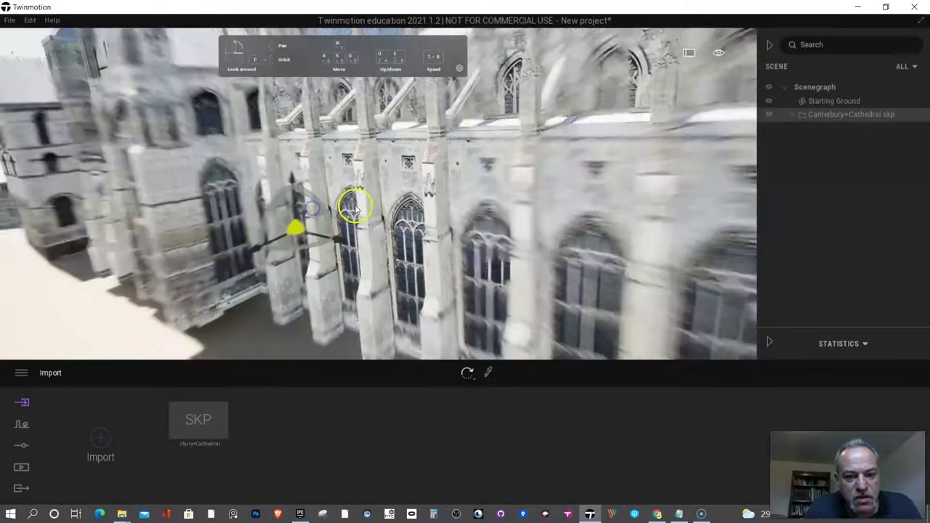
scroll(359, 205, "down", 3)
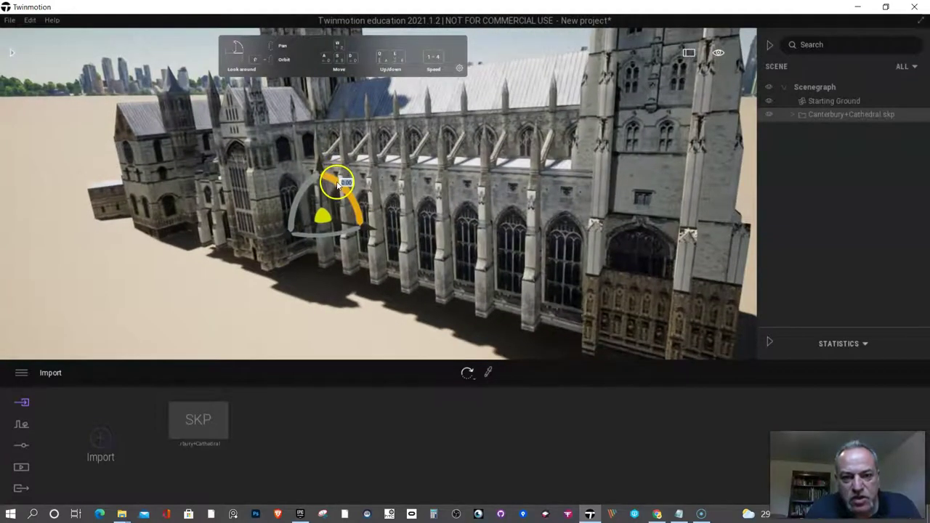
left_click_drag(336, 189, 346, 193)
left_click(340, 191)
Examine the cathedral from its twin-towered front and along its full buttressed side, checking how the base and shadows meet the ground
scroll(386, 195, "down", 4)
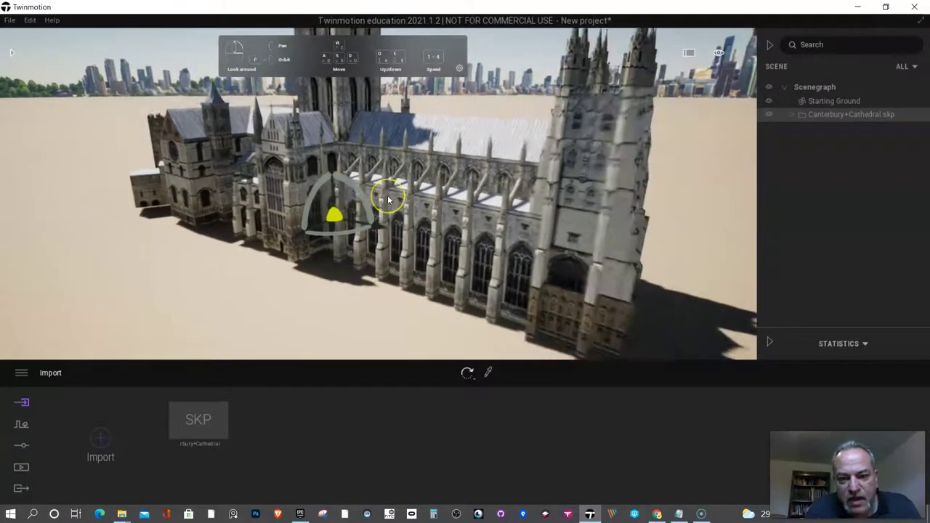
key("d")
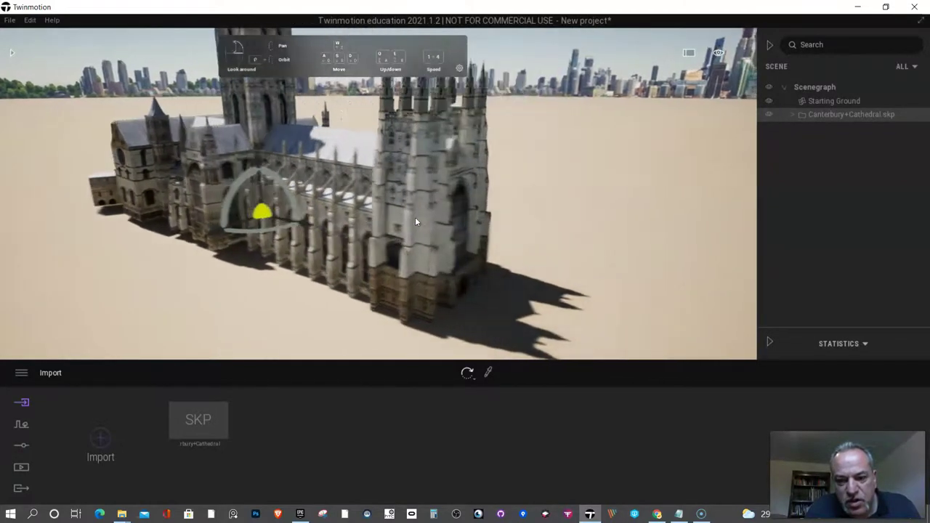
left_click_drag(390, 259, 279, 196)
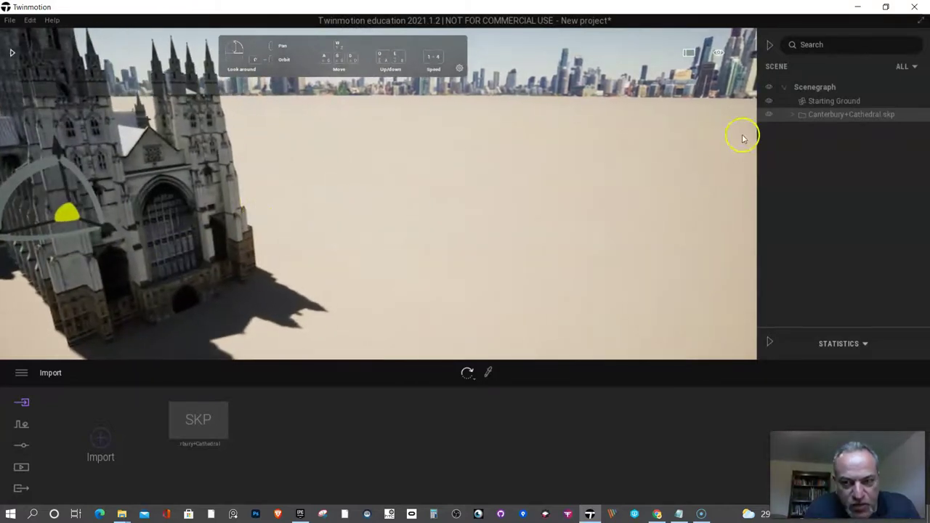
key("a")
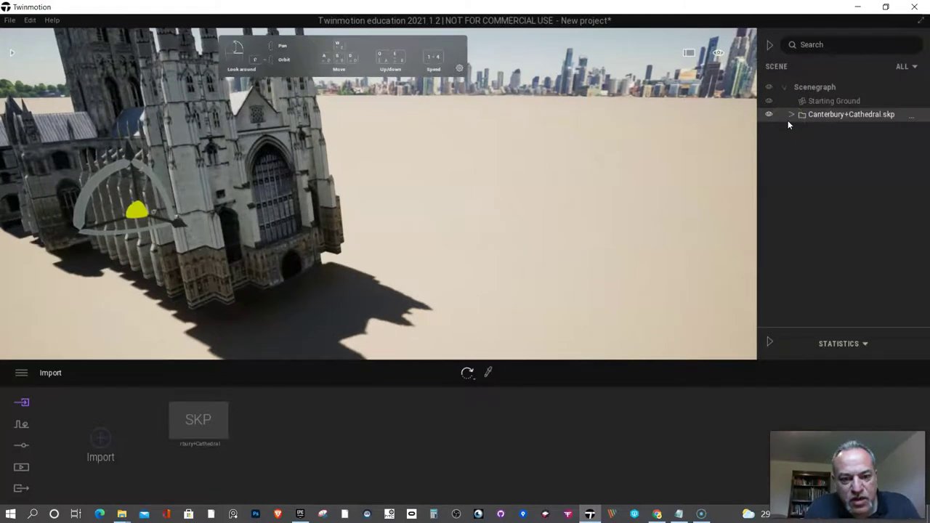
left_click(595, 174)
right_click_drag(530, 218, 530, 217)
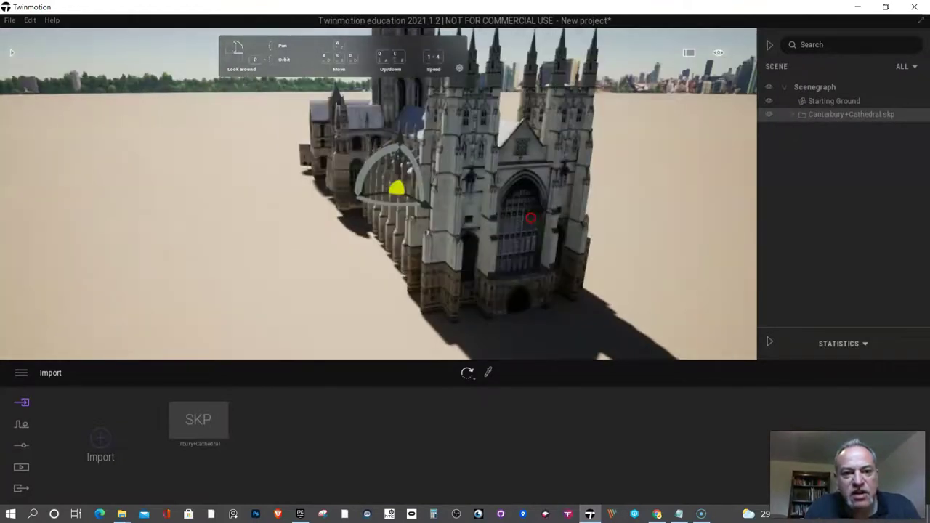
key("a")
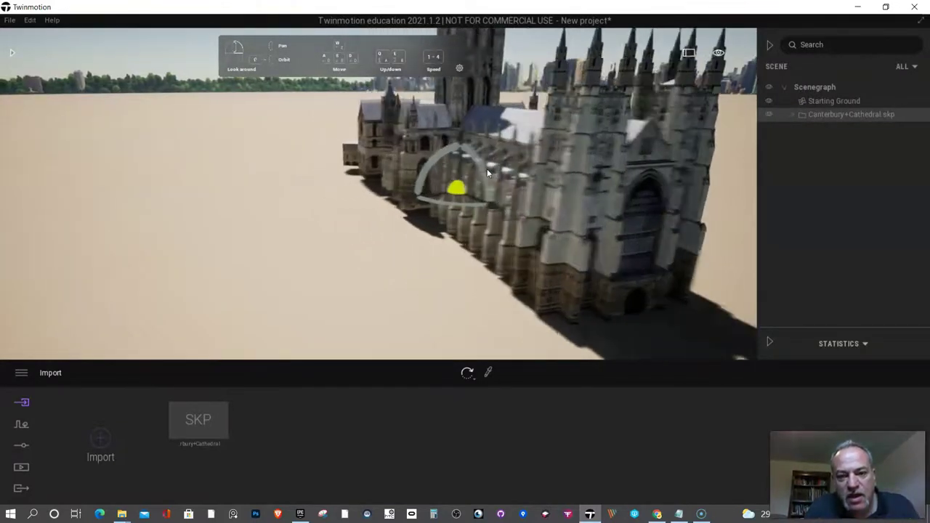
key("w")
left_click_drag(405, 140, 495, 159)
right_click_drag(502, 157, 506, 152)
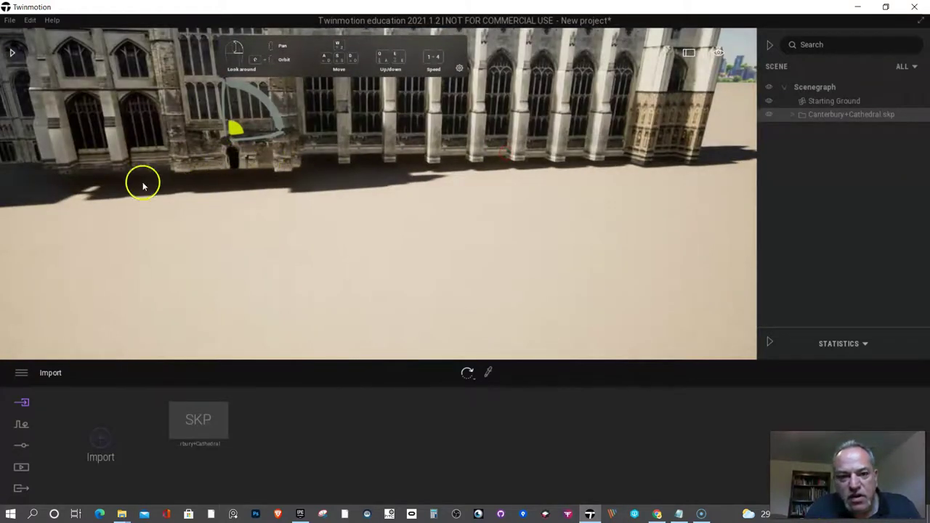
scroll(219, 177, "down", 10)
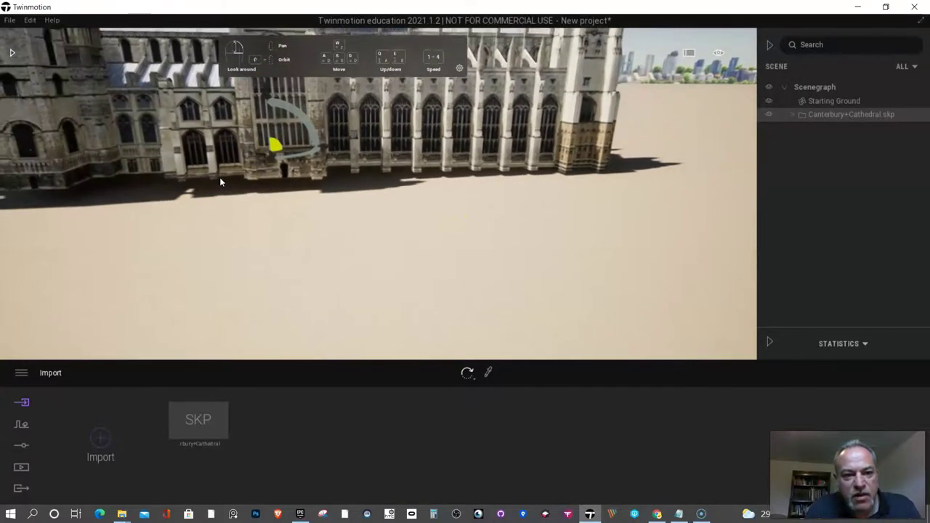
right_click_drag(412, 205, 412, 203)
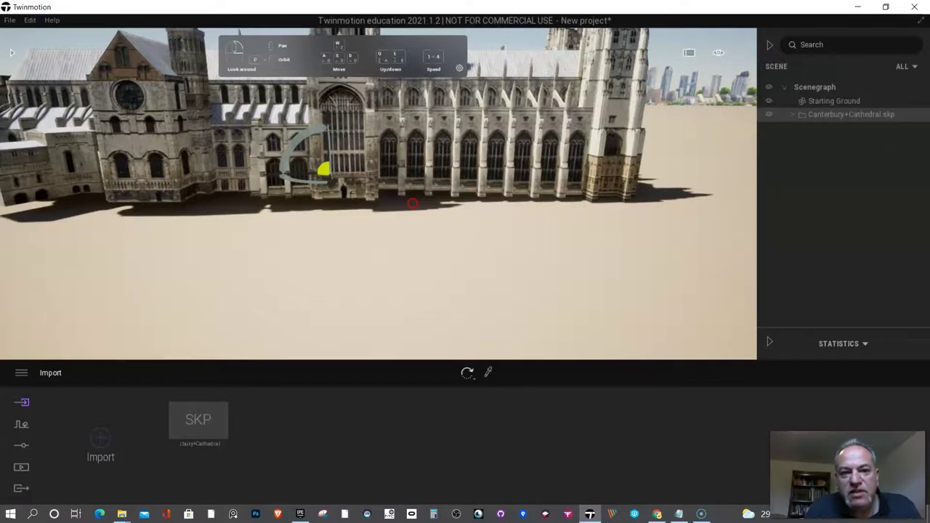
right_click_drag(353, 146, 442, 178)
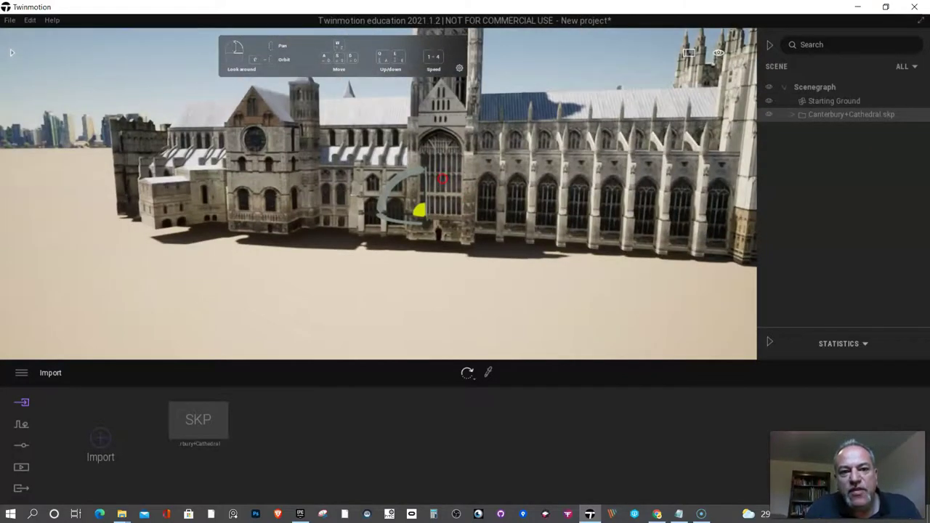